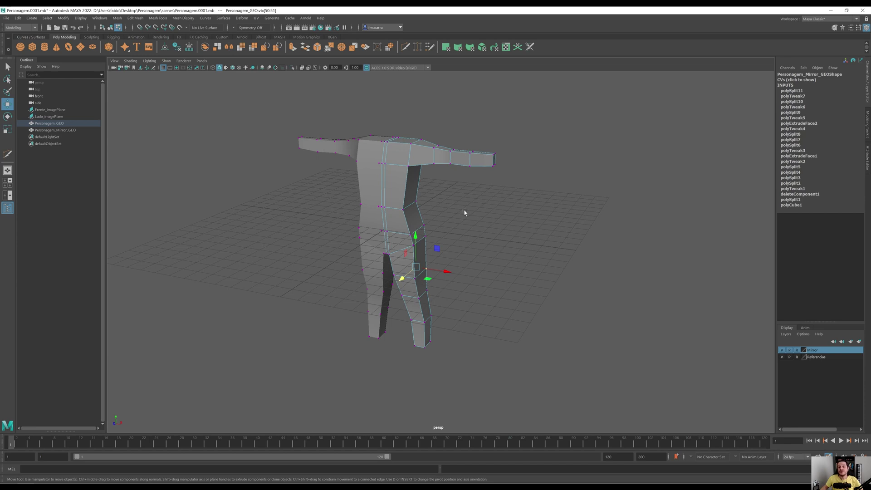
Step: Select the bottom end face of the character's leg and bring the lower leg into the side view
left_click_drag(464, 212, 427, 207, "alt")
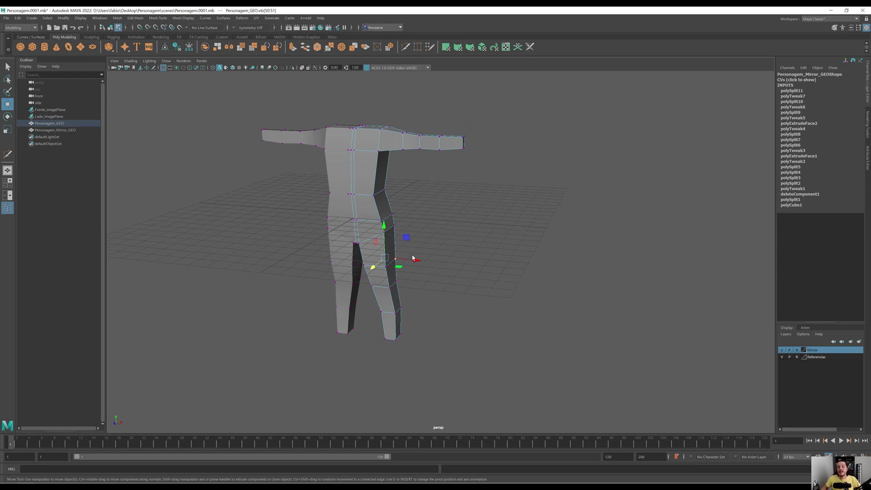
left_click_drag(437, 318, 390, 366, "alt")
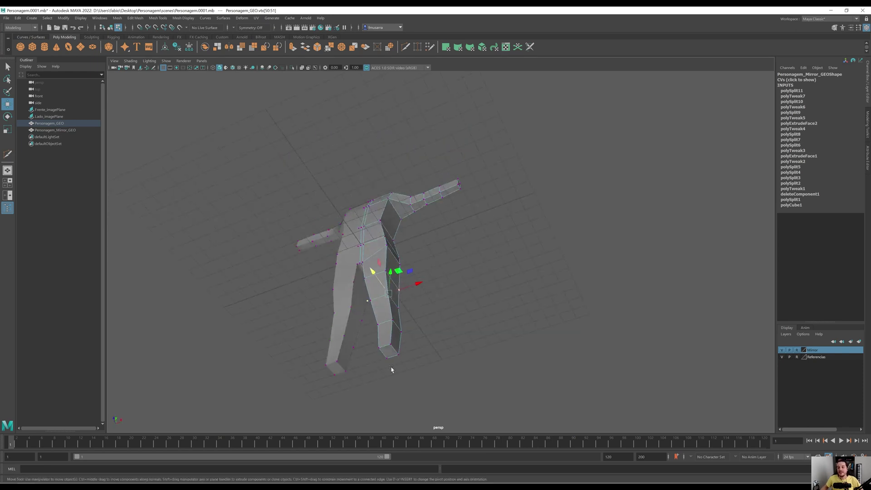
right_click_drag(393, 305, 395, 325)
left_click(389, 351)
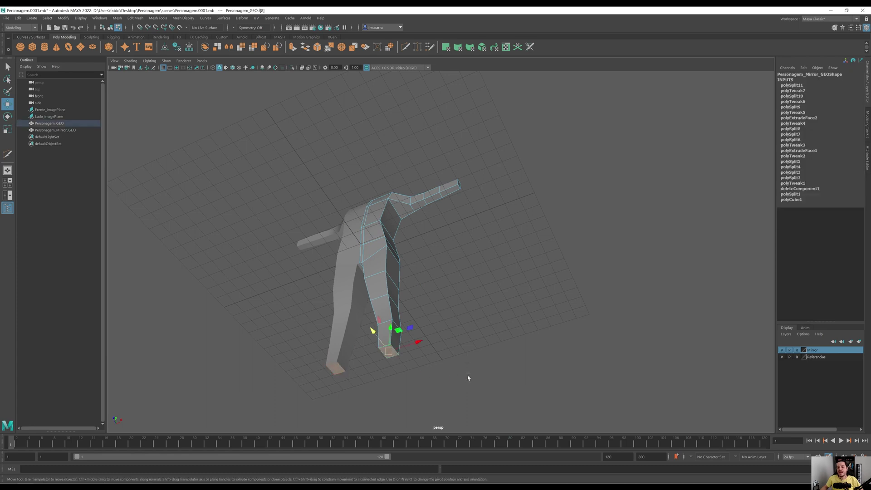
key("space")
key("space")
middle_click_drag(445, 341, 471, 119, "alt")
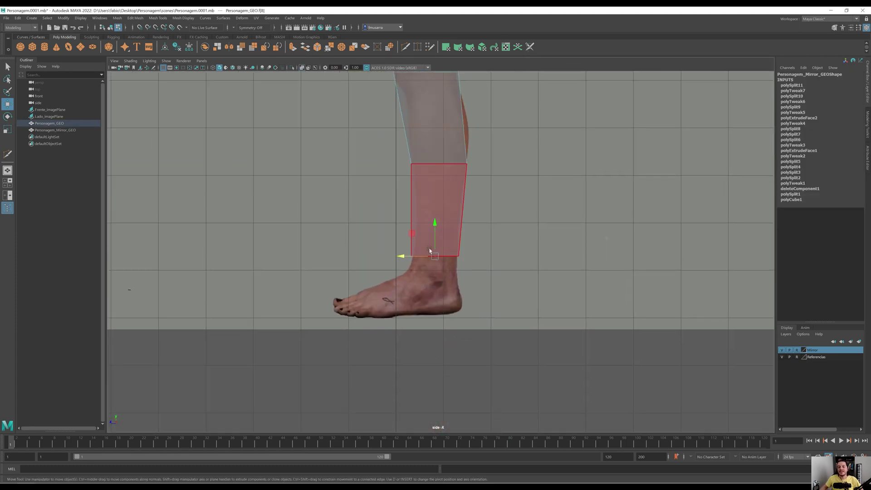
Step: Try moving the rear vertices at the leg's lower end down to the reference heel, and undo the move
right_click_drag(453, 246, 426, 246)
left_click(458, 256)
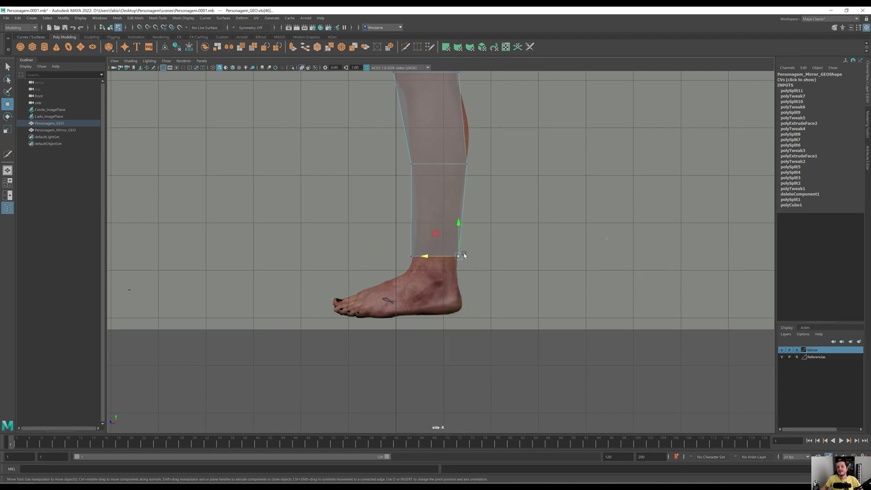
left_click_drag(458, 228, 416, 292)
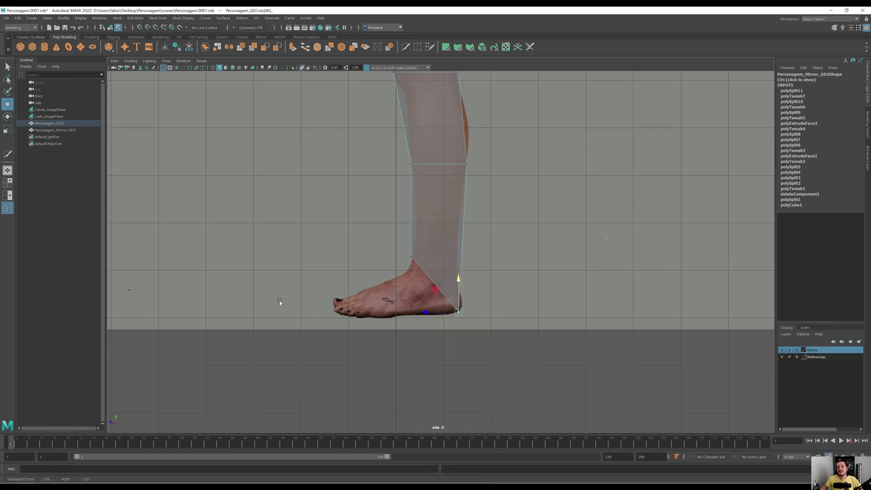
key("ctrl+z")
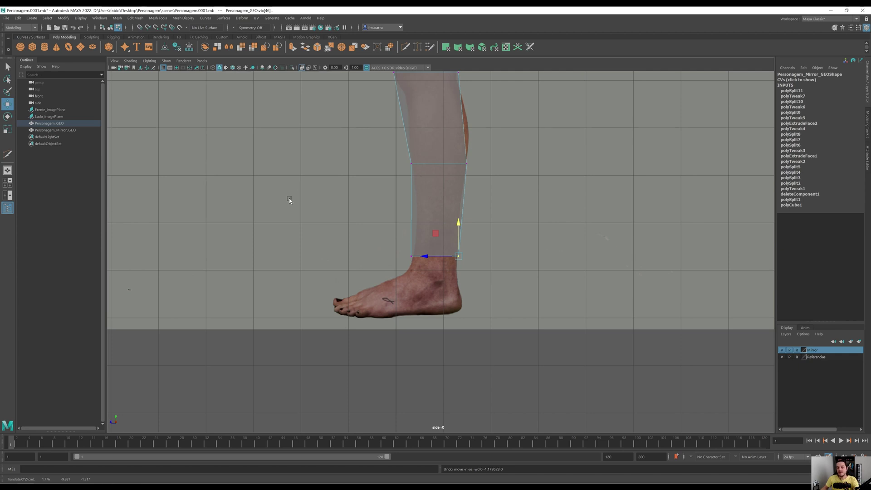
Step: Lower the leg's bottom face slightly to the ankle and extrude it down to the sole of the reference foot
key("F11")
left_click(437, 249)
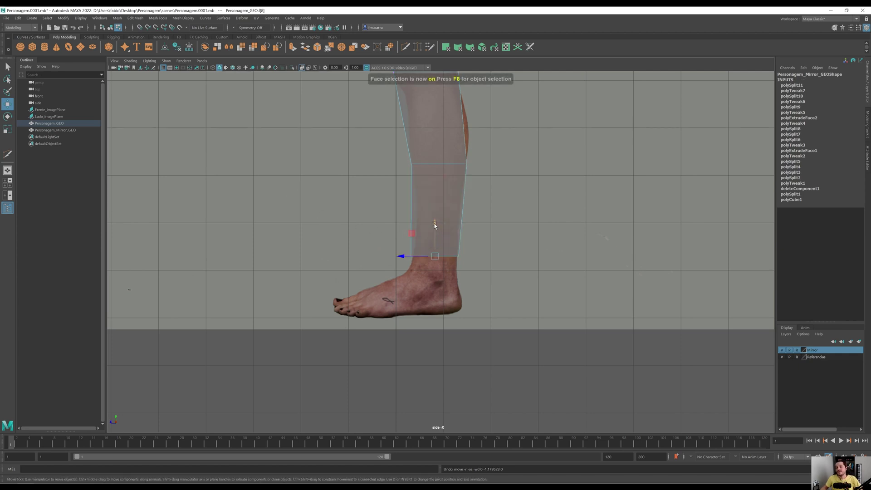
left_click_drag(434, 225, 434, 230)
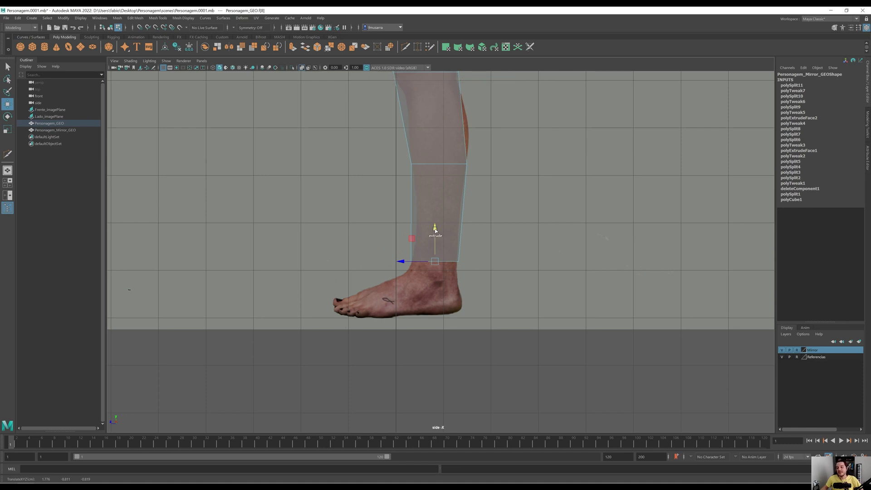
left_click_drag(435, 229, 438, 285)
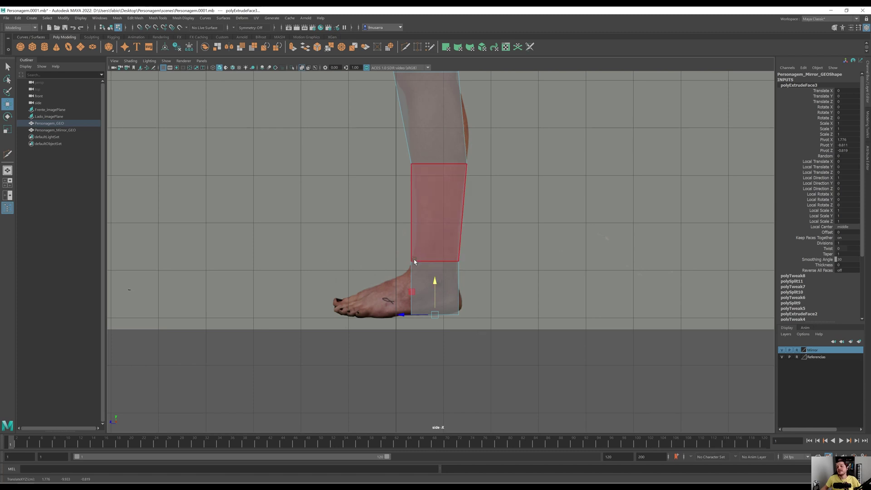
Step: Extrude the front face of the block below the ankle forward to the toes of the reference foot
key("space")
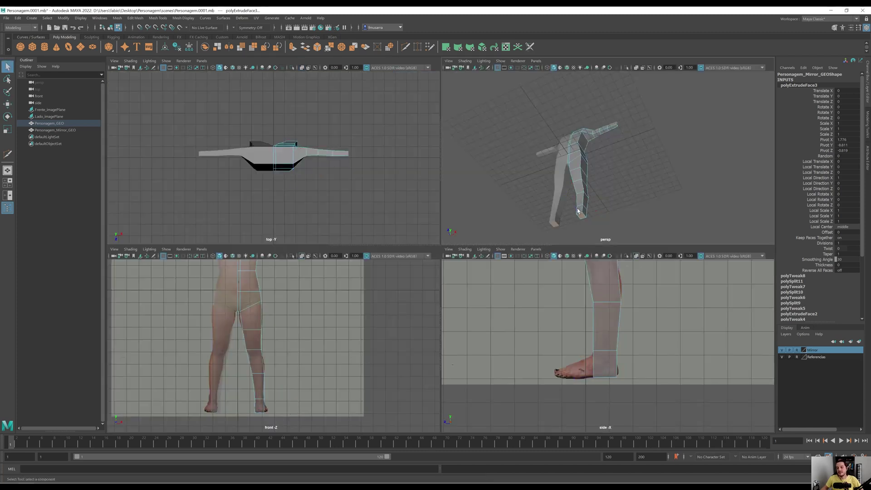
key("q")
key("f")
scroll(583, 208, "down", 5)
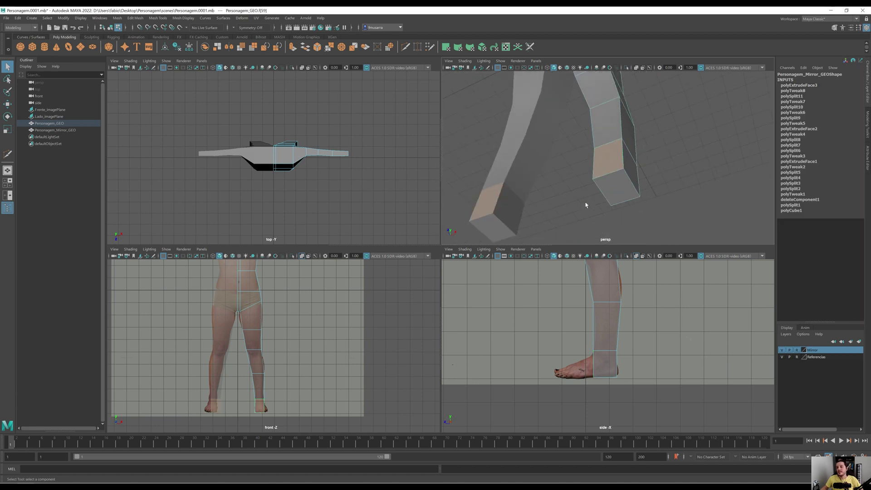
left_click_drag(584, 203, 579, 211, "alt")
key("space")
key("space")
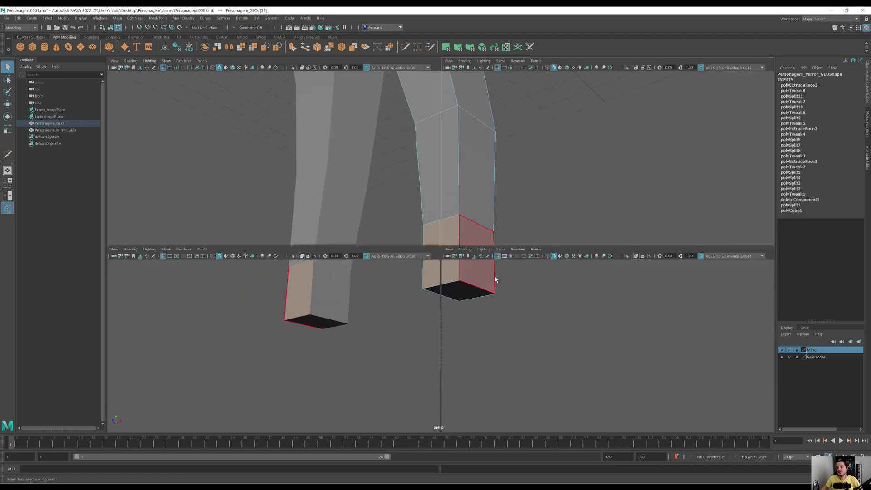
key("space")
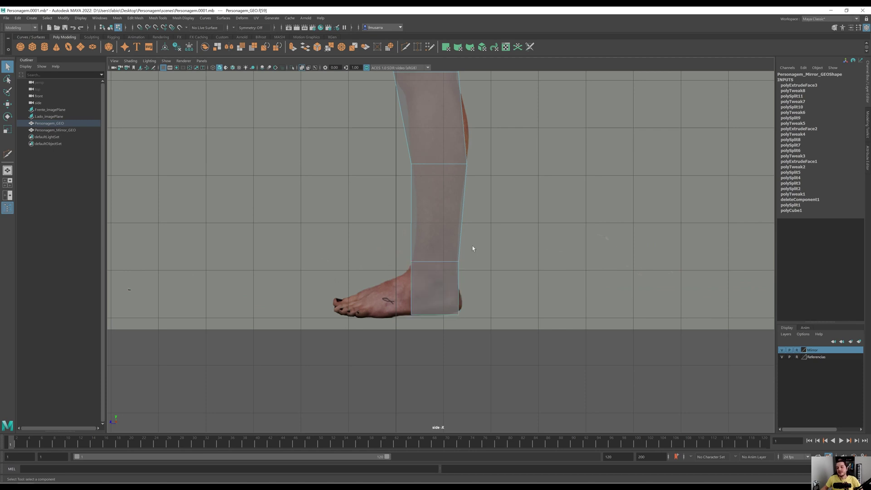
key("space")
left_click(605, 156)
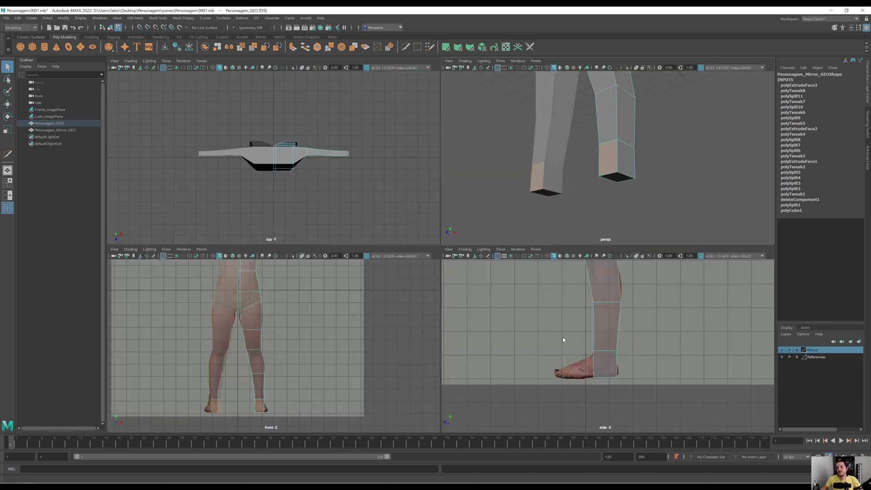
key("space")
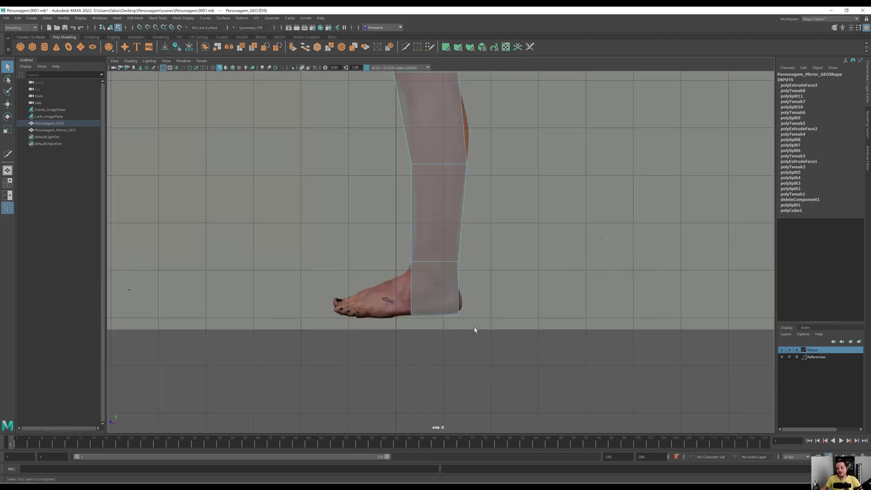
key("w")
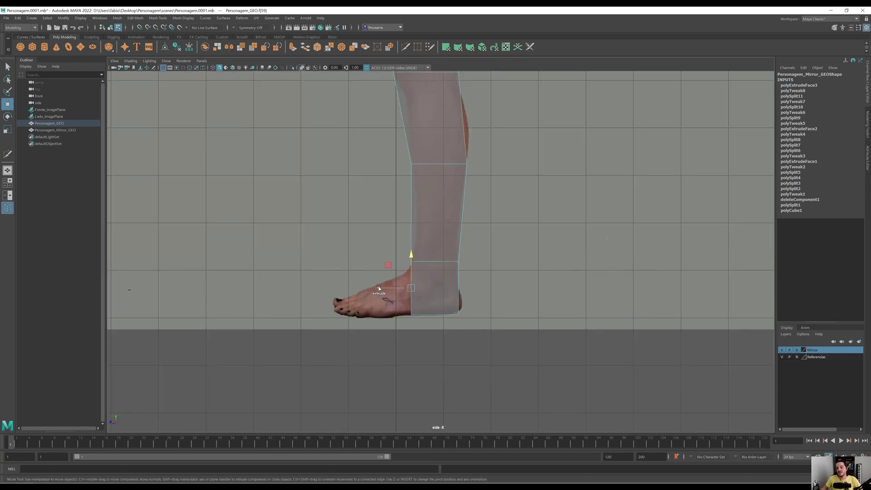
left_click_drag(379, 288, 301, 288, "shift")
Step: Lower the top front vertices of the foot to the toe height of the reference and inspect the foot in perspective
right_click_drag(406, 288, 313, 241)
left_click_drag(313, 241, 332, 287)
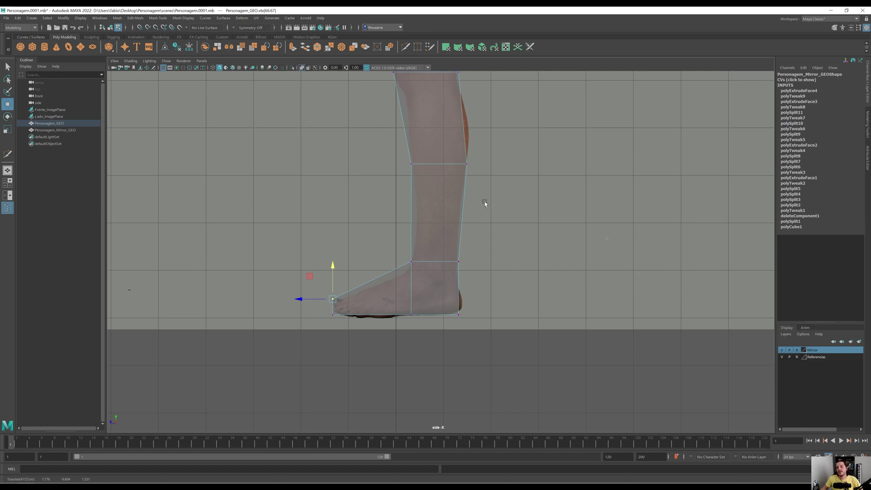
key("space")
left_click_drag(538, 182, 545, 236, "alt")
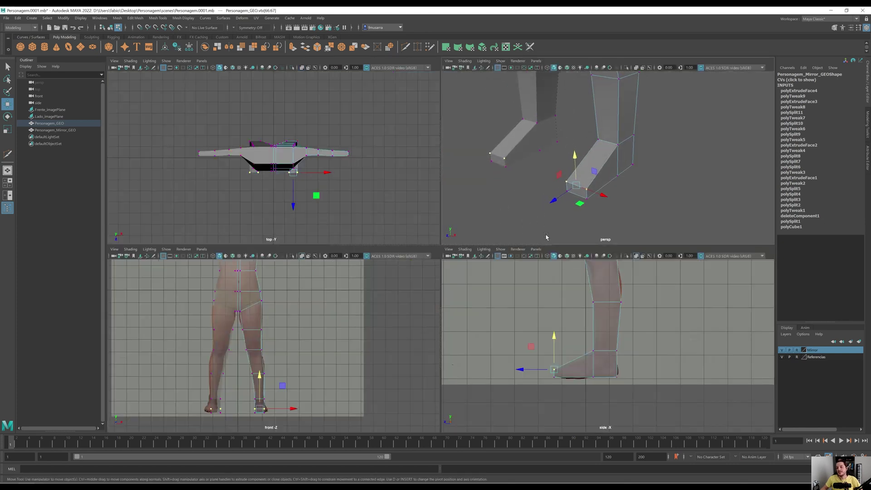
Step: Extrude the end face of the arm outward in the front view to the base of the reference fingers
key("space")
right_click_drag(575, 176, 494, 245, "alt")
middle_click_drag(503, 218, 443, 286, "alt")
right_click(471, 206)
right_click_drag(470, 206, 470, 219)
left_click(465, 206)
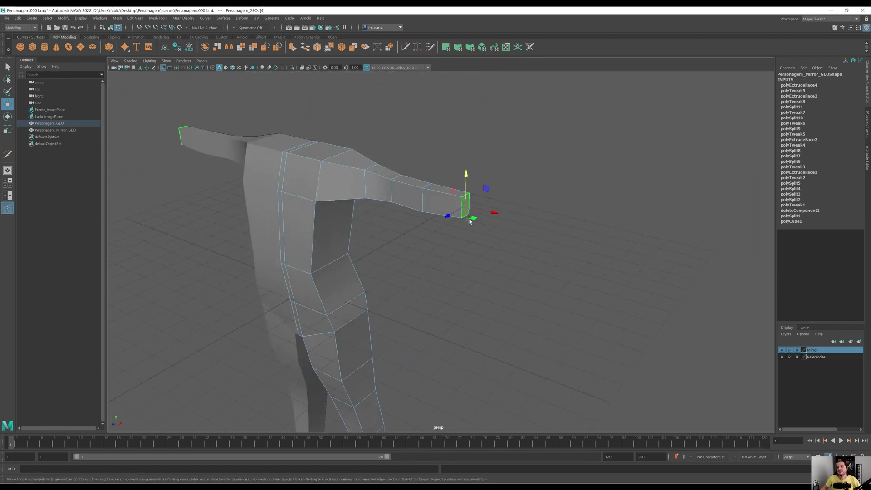
key("space")
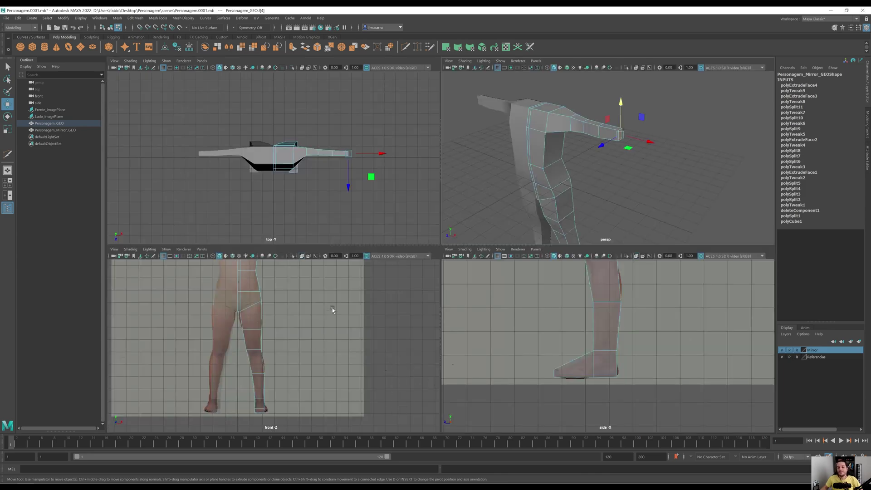
key("space")
middle_click_drag(424, 258, 402, 442, "alt")
middle_click_drag(494, 264, 387, 325, "alt")
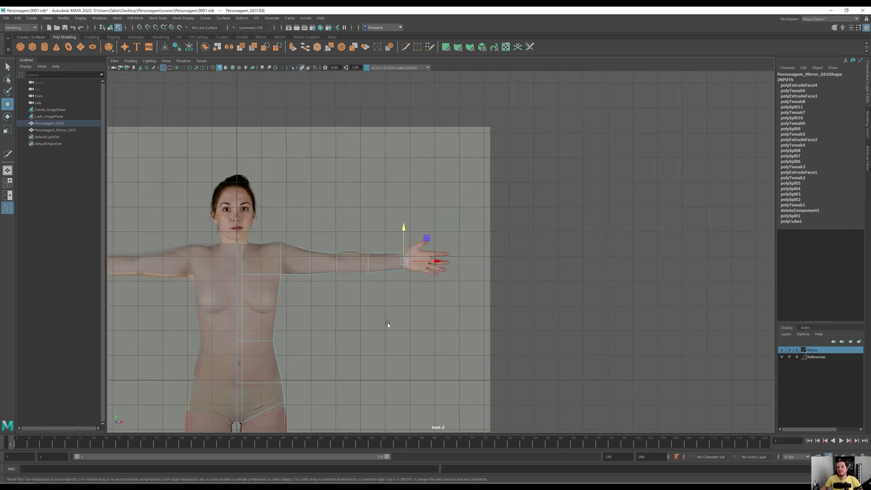
scroll(392, 317, "up", 6)
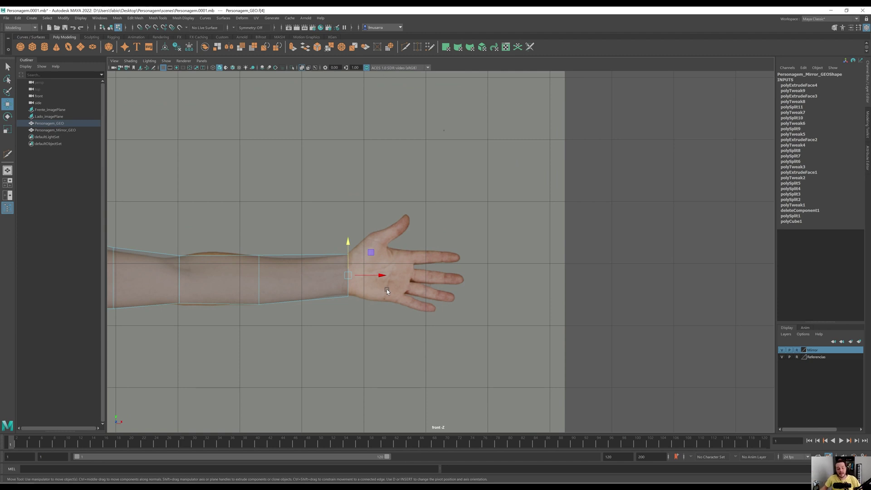
key("ctrl+e")
left_click_drag(388, 274, 442, 275)
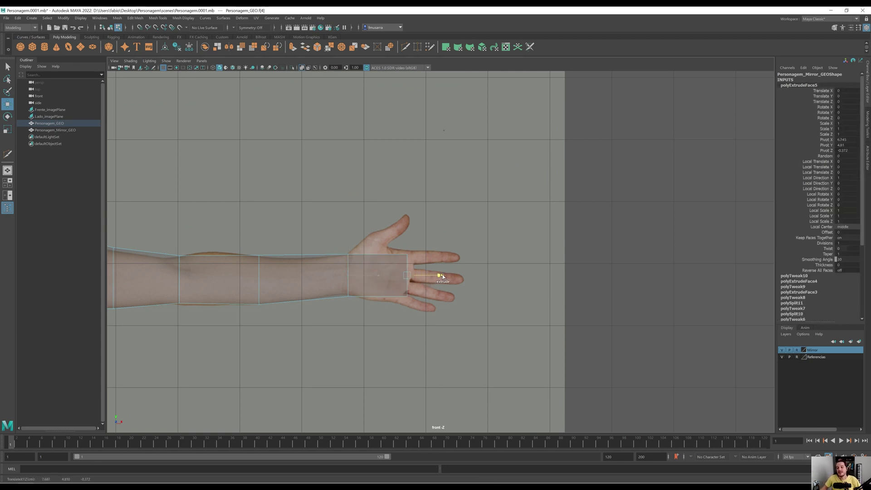
Step: Fit the hand's end vertices to the slanted palm edge and insert an edge loop just past the wrist with Multi-Cut
right_click_drag(405, 290, 365, 292)
left_click_drag(418, 314, 394, 301)
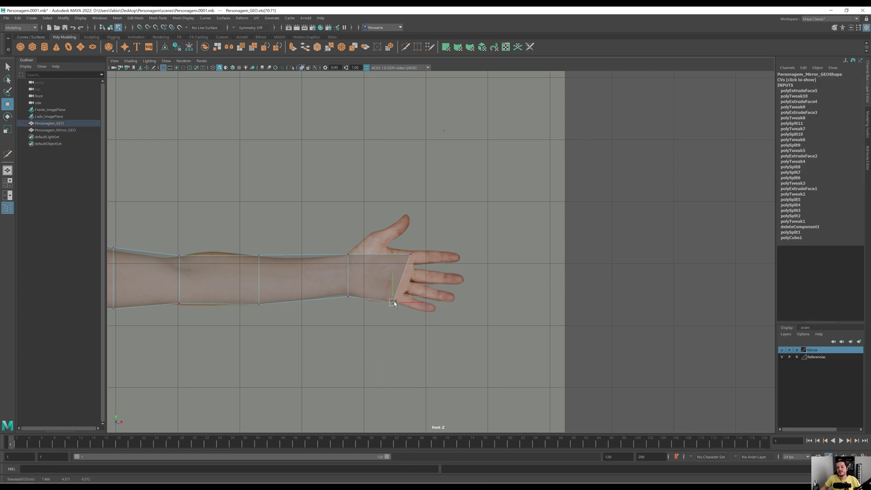
mouse_move(406, 245)
left_mouse_down()
mouse_move(417, 262)
mouse_move(412, 253)
left_mouse_up()
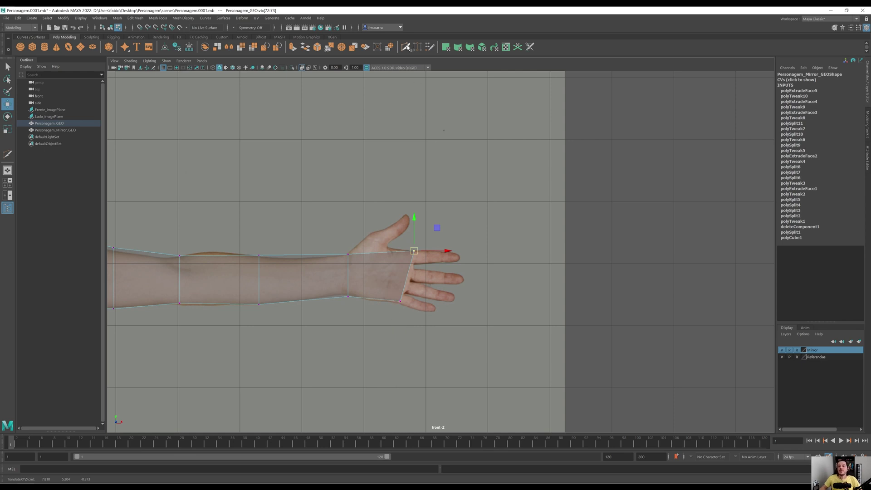
left_click(405, 47)
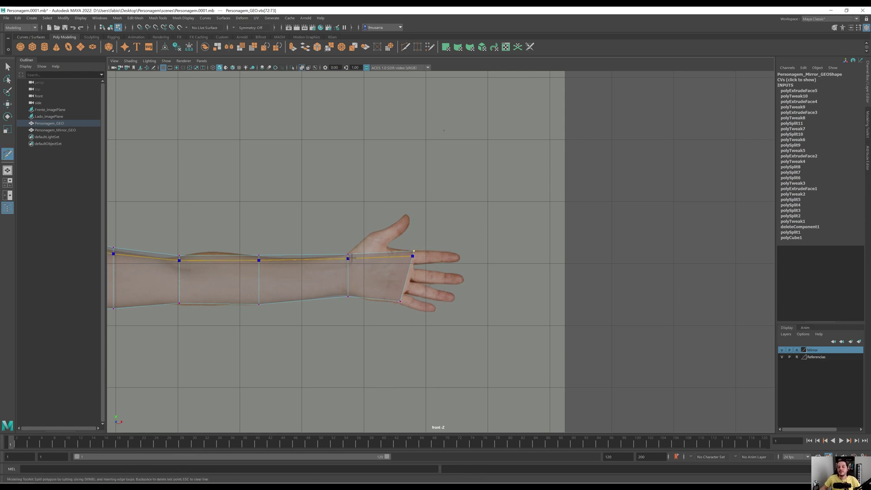
left_click(355, 257, "ctrl")
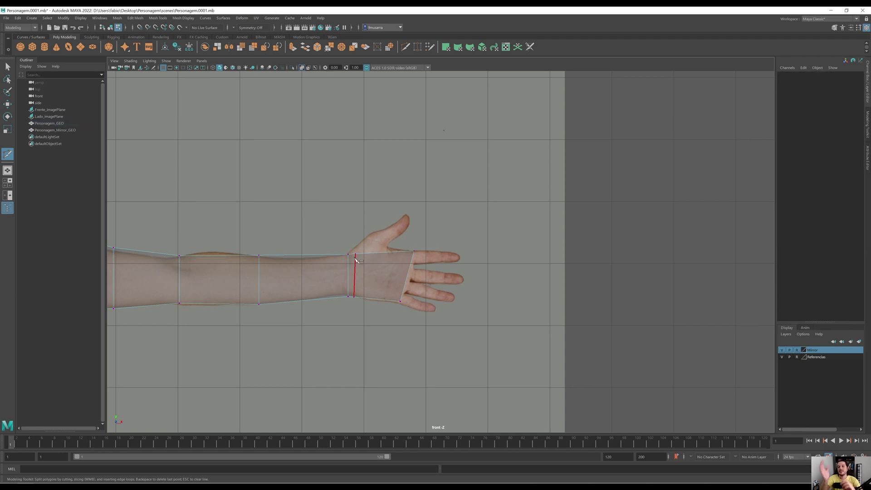
Step: In the top view, pull the front vertices of the new wrist edge loop slightly forward, and check the shape in perspective
key("space")
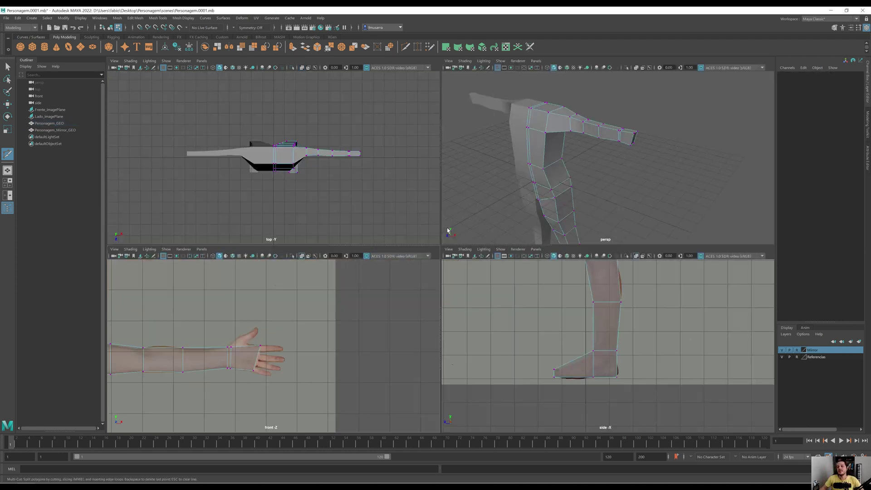
key("space")
key("space")
key("space")
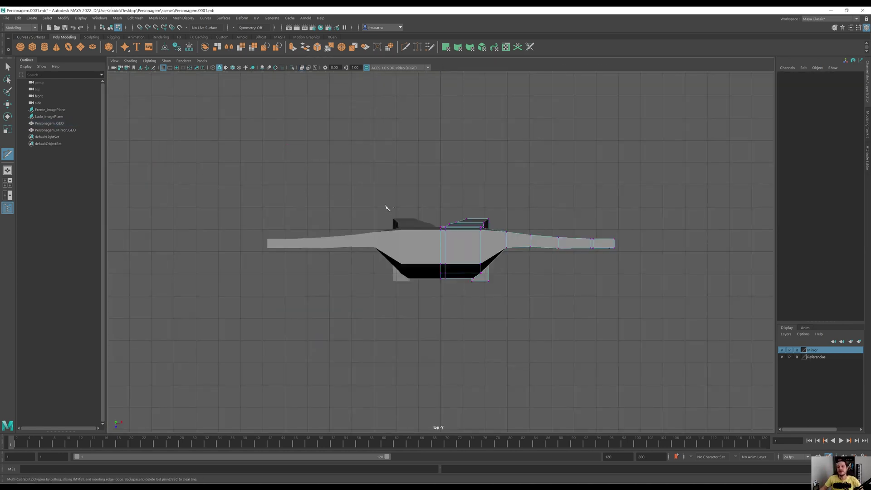
scroll(385, 208, "up", 4)
middle_click_drag(493, 252, 291, 287, "alt")
scroll(366, 286, "up", 3)
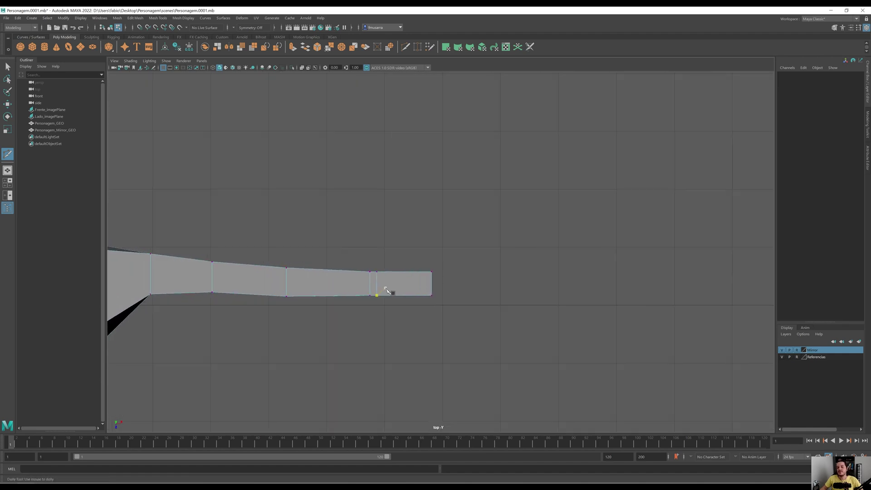
right_click_drag(387, 295, 365, 297)
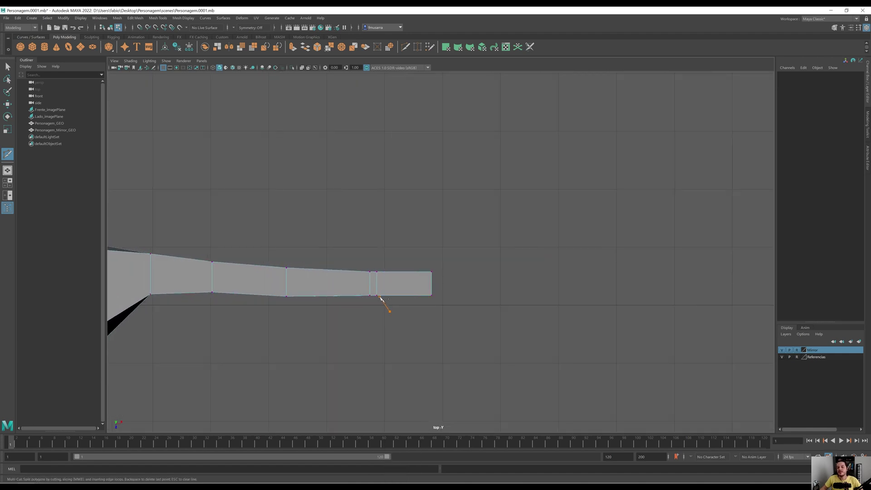
key("q")
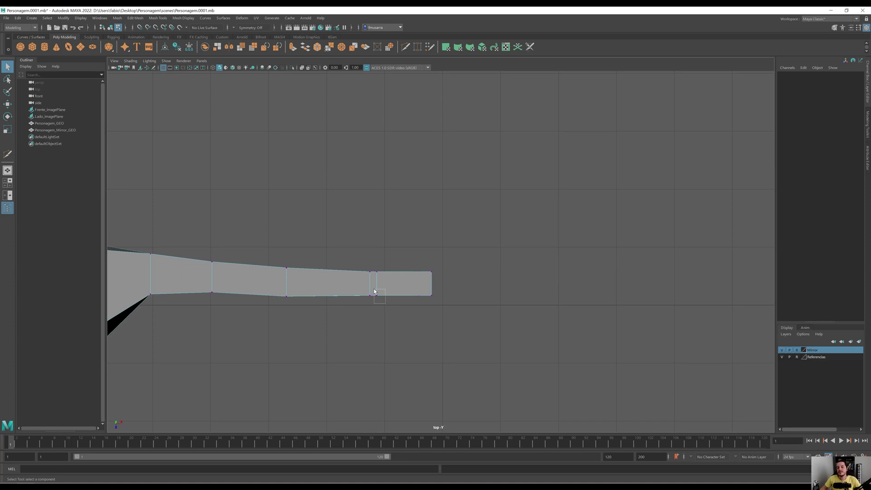
left_click_drag(375, 291, 375, 321)
key("w")
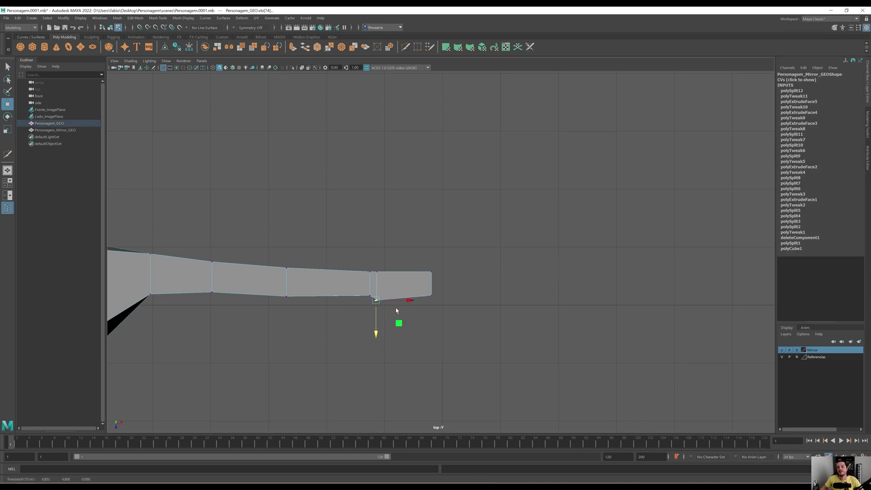
key("space")
key("space")
left_click_drag(554, 204, 415, 265, "alt")
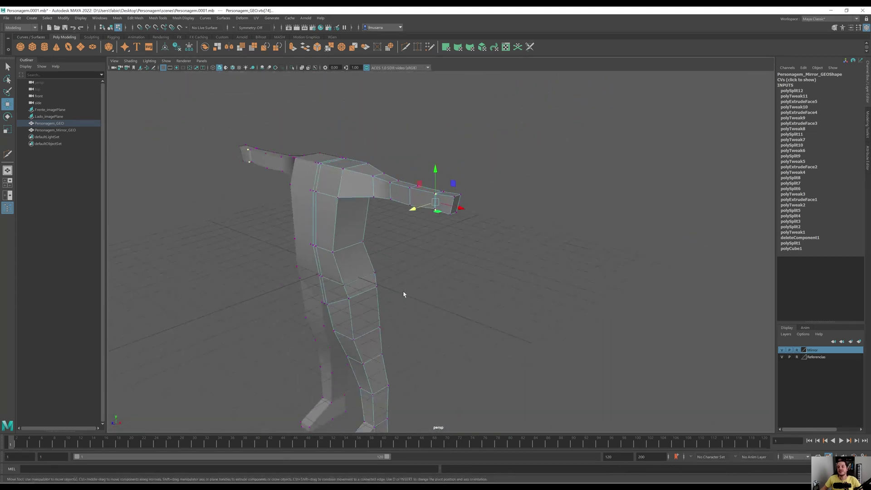
Step: In the front view, insert a vertical edge loop with Multi-Cut through the middle of the half torso and leg
left_click_drag(404, 294, 435, 297, "alt")
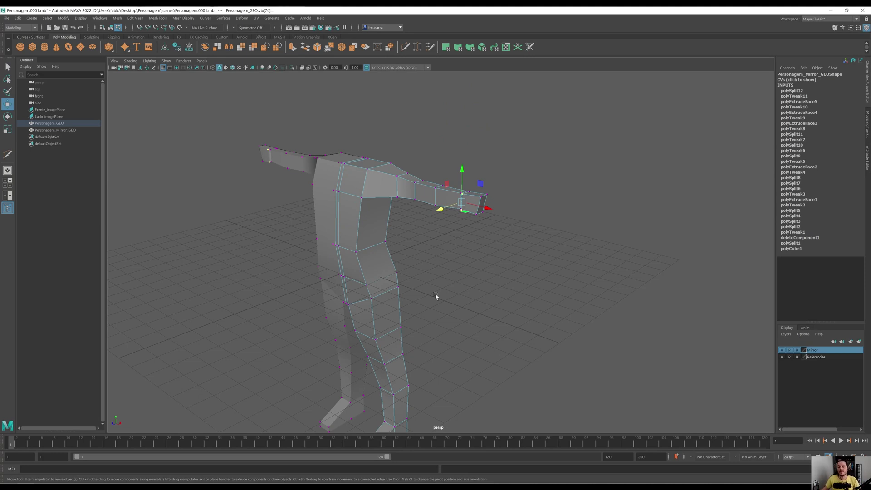
left_click_drag(467, 274, 499, 218, "alt")
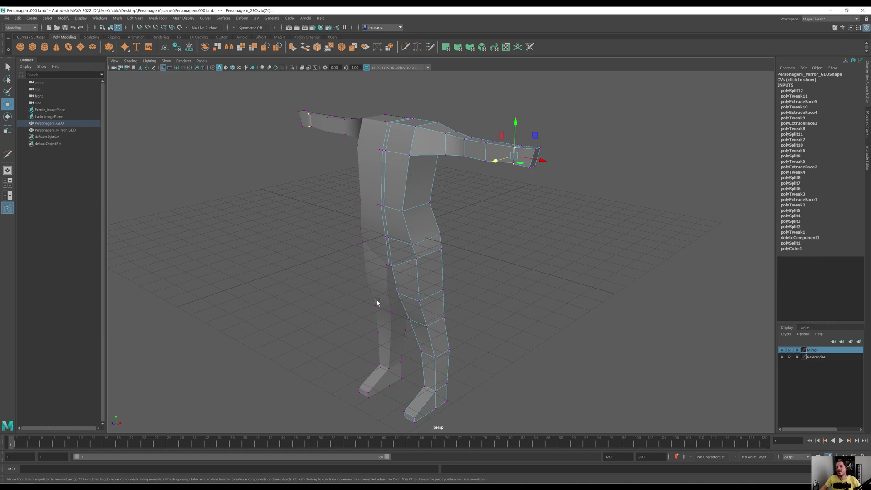
mouse_move(422, 317)
left_mouse_down("alt")
mouse_move(463, 313)
mouse_move(443, 297)
mouse_move(414, 305)
mouse_move(424, 306)
left_mouse_up("alt")
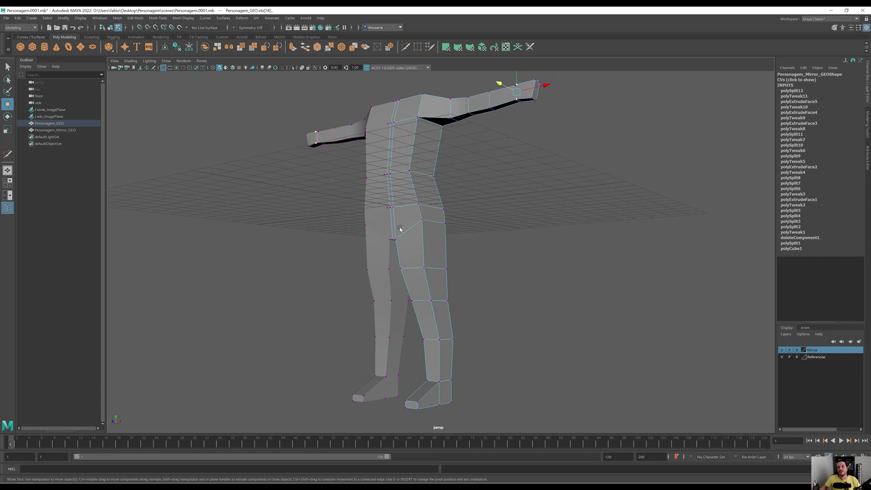
left_click(406, 48)
key("space")
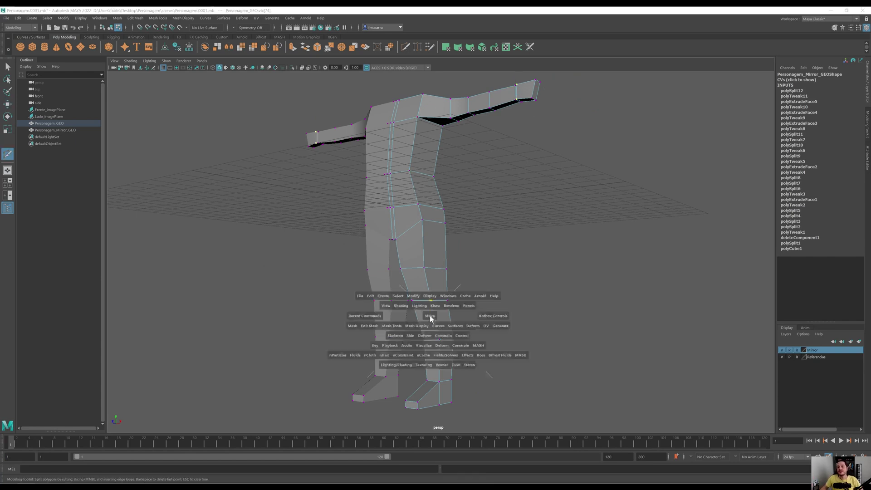
key("space")
scroll(353, 349, "down", 5)
middle_click_drag(354, 349, 449, 181, "alt")
middle_click_drag(404, 251, 408, 270, "alt")
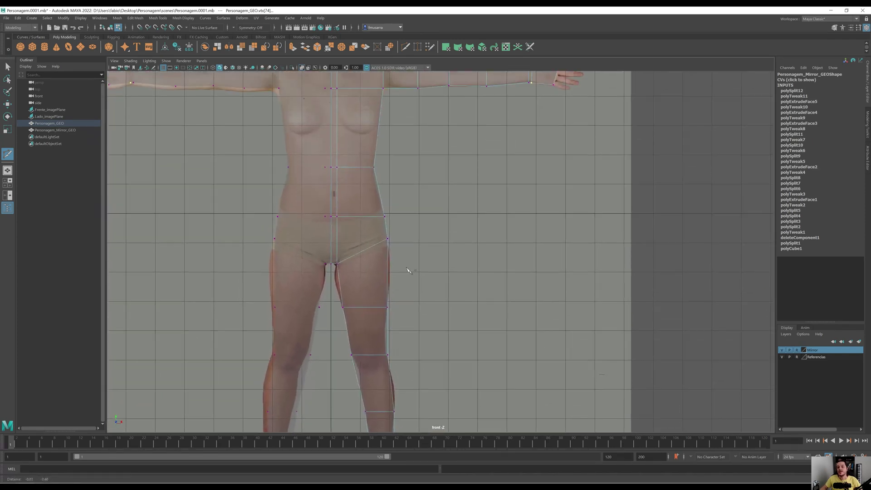
left_click(363, 220, "ctrl")
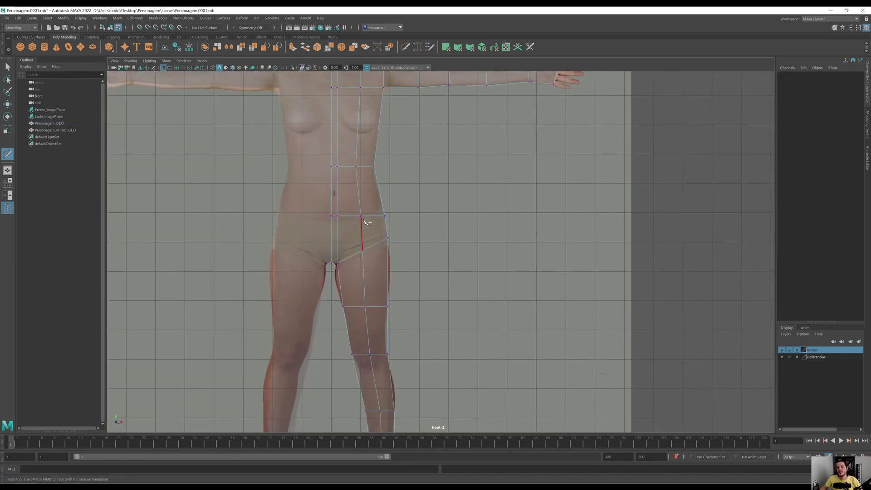
Step: In the side view, insert a vertical edge loop midway between the front and back of the torso and leg
key("space")
key("space")
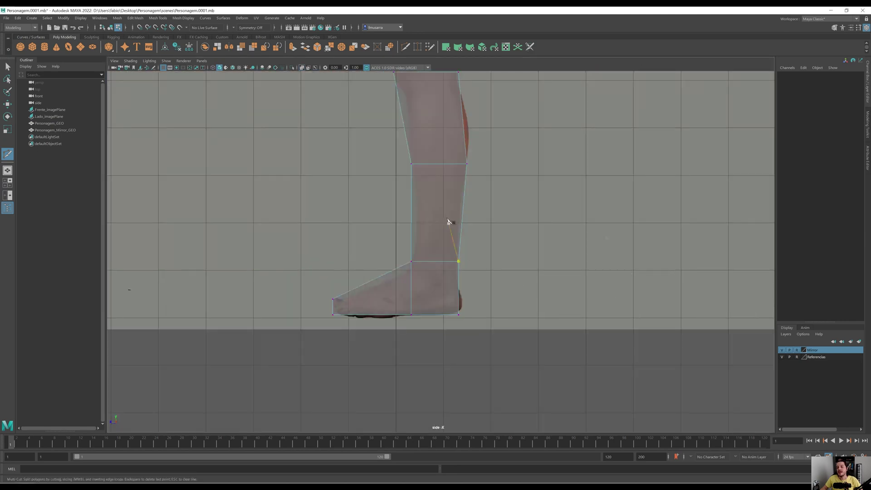
scroll(438, 184, "down", 4)
right_click_drag(429, 180, 433, 179, "alt")
middle_click_drag(433, 179, 427, 403, "alt")
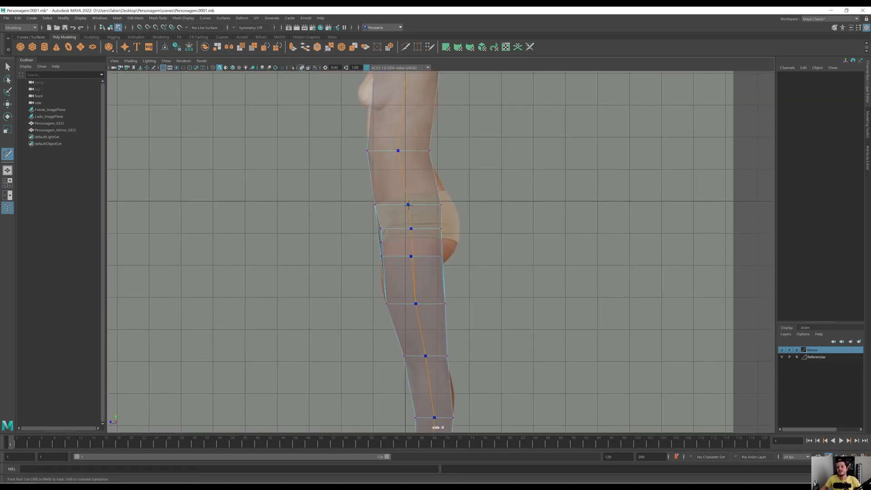
left_click(407, 205)
key("space")
key("space")
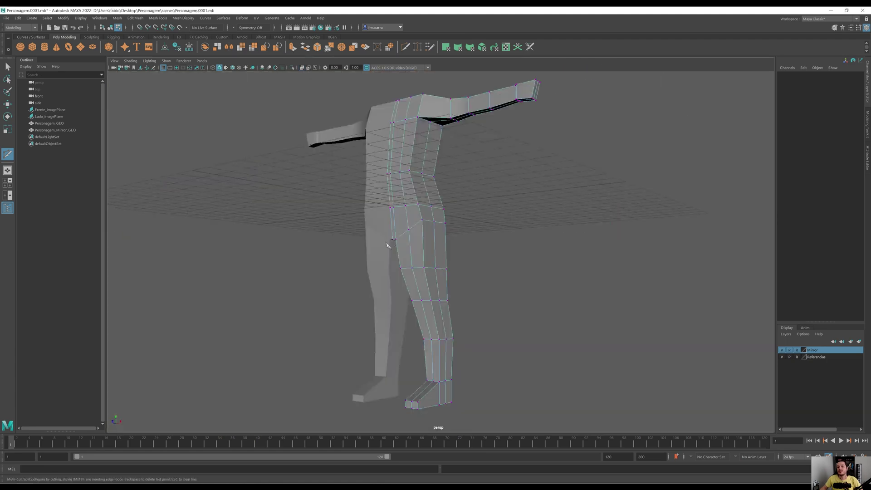
Step: Insert an edge loop lengthwise along the middle of the arm and across the upper chest, and inspect the mesh in perspective
mouse_move(386, 245)
left_mouse_down("alt")
mouse_move(437, 249)
mouse_move(393, 252)
left_mouse_up("alt")
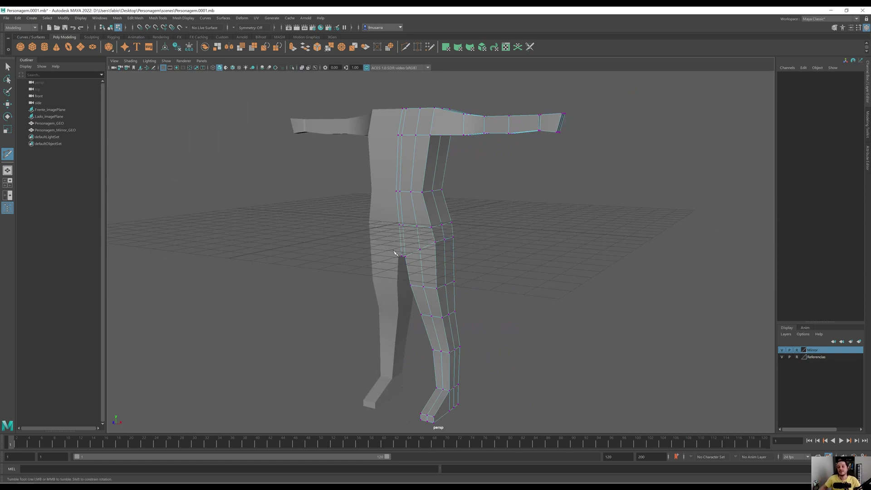
left_click_drag(394, 252, 363, 220, "alt")
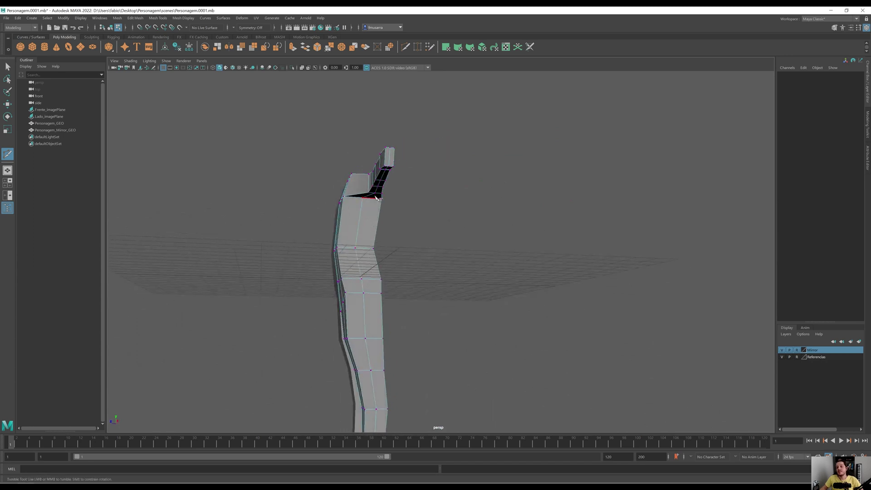
left_click_drag(375, 191, 408, 311, "alt")
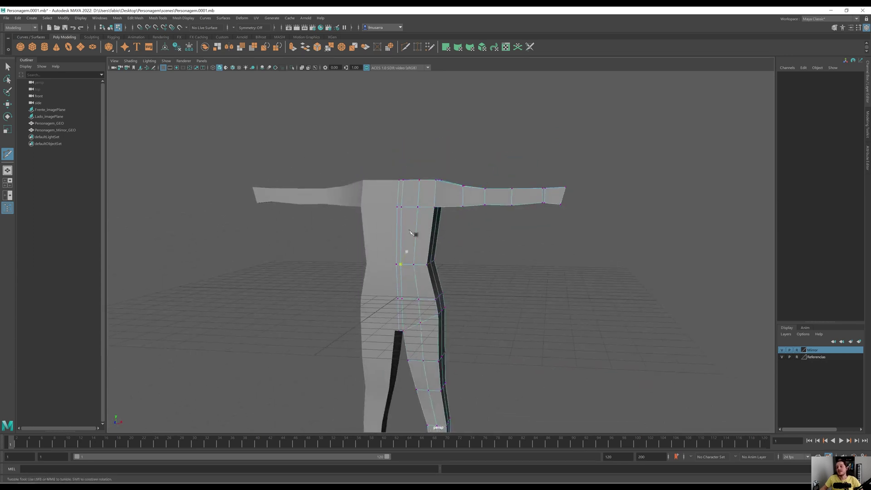
left_click_drag(432, 221, 466, 223, "alt")
middle_click_drag(466, 223, 354, 278, "alt")
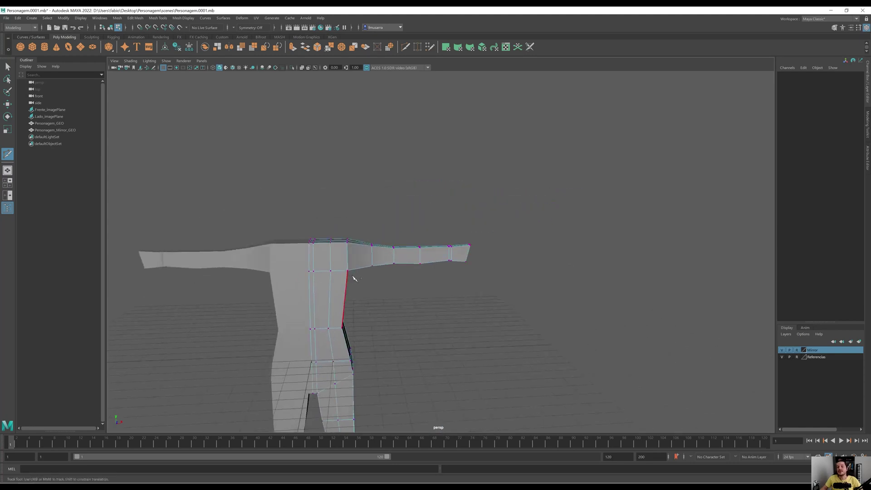
right_click_drag(354, 278, 338, 271, "alt")
left_click(338, 271)
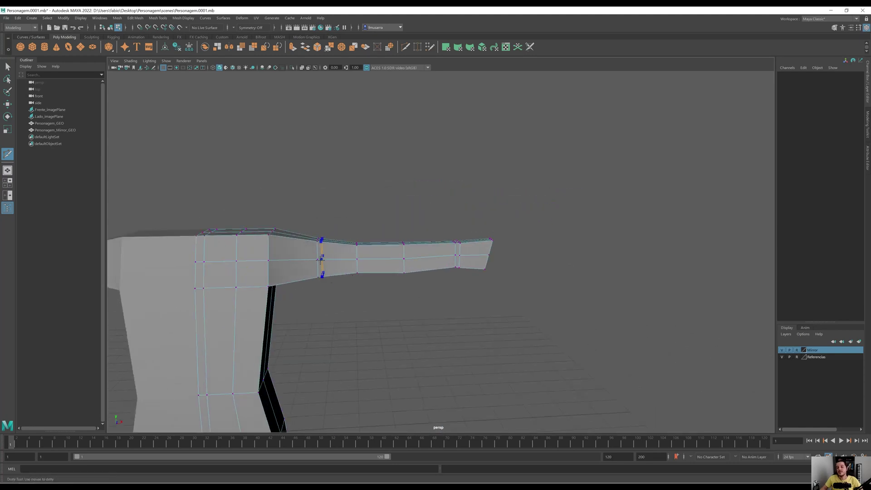
left_click_drag(440, 314, 422, 317, "alt")
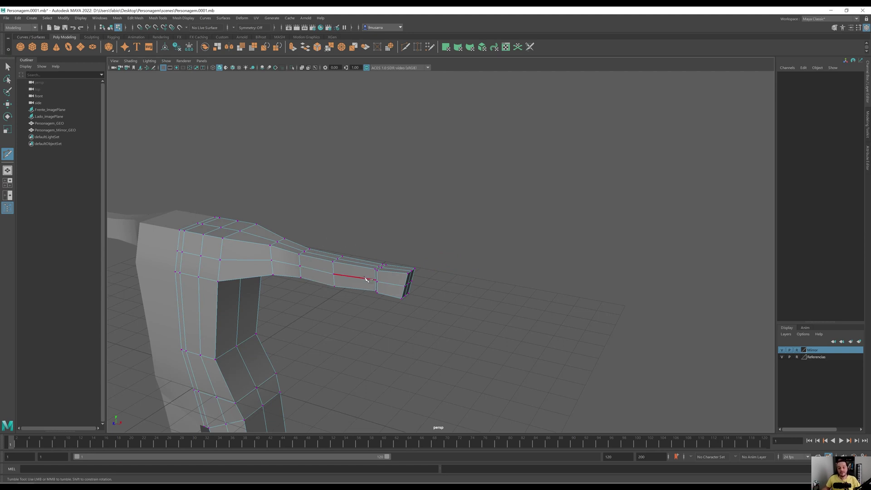
scroll(391, 295, "down", 3)
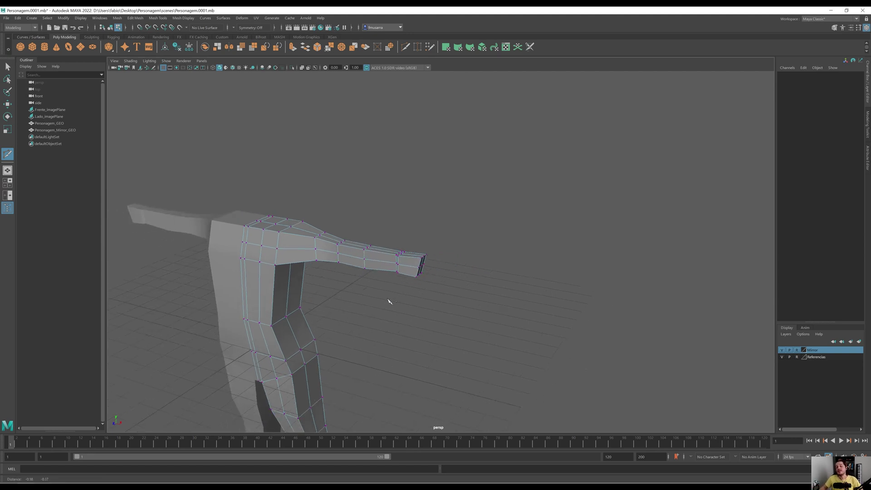
middle_click_drag(391, 299, 470, 138, "alt")
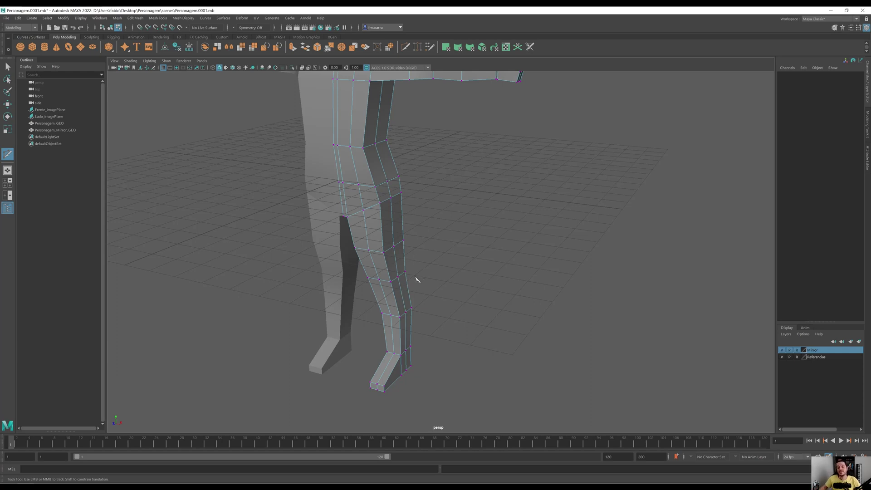
Step: Try to scale the four corner edges of the lower leg inward uniformly, and undo the scaling
key("w")
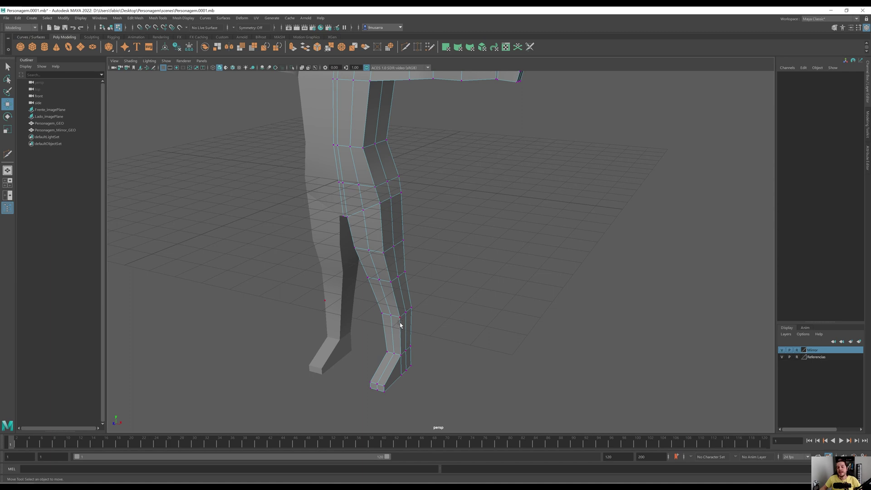
right_click_drag(400, 325, 400, 288)
left_click(398, 339)
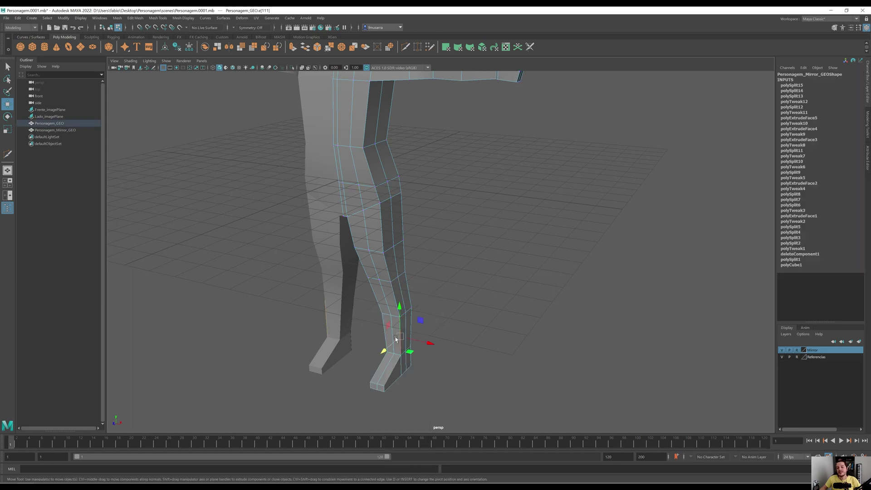
left_click_drag(419, 347, 365, 289, "alt")
left_click(380, 304, "shift")
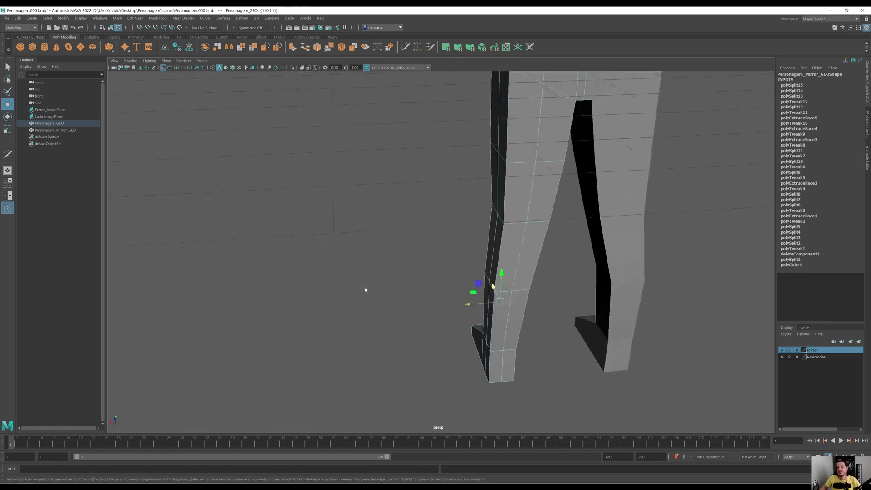
left_click(494, 319, "shift")
left_click(520, 324, "shift")
key("e")
key("r")
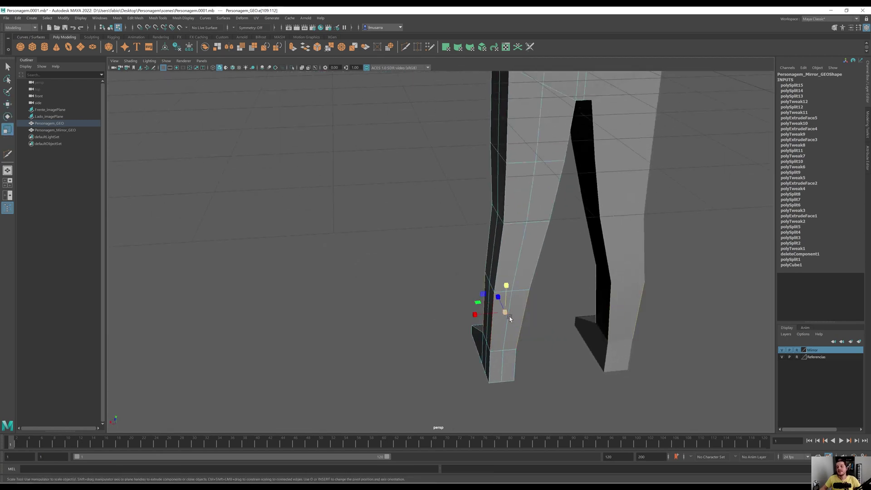
left_click_drag(505, 312, 498, 316)
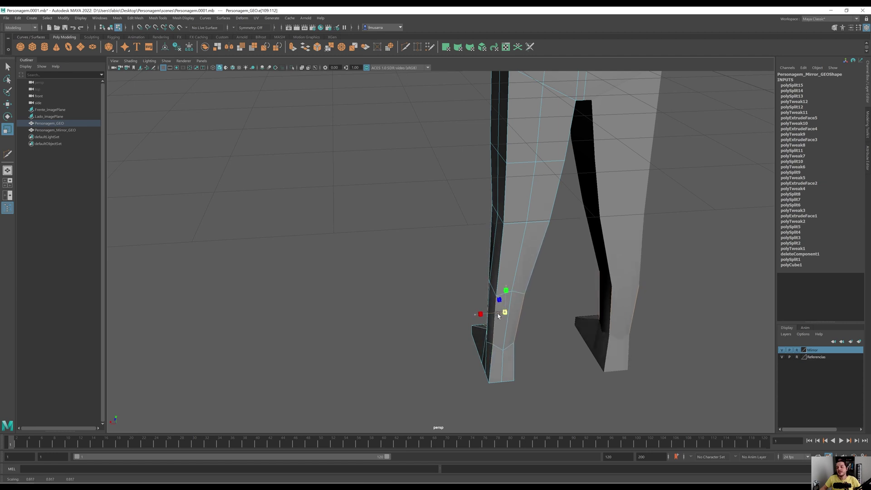
key("ctrl+z")
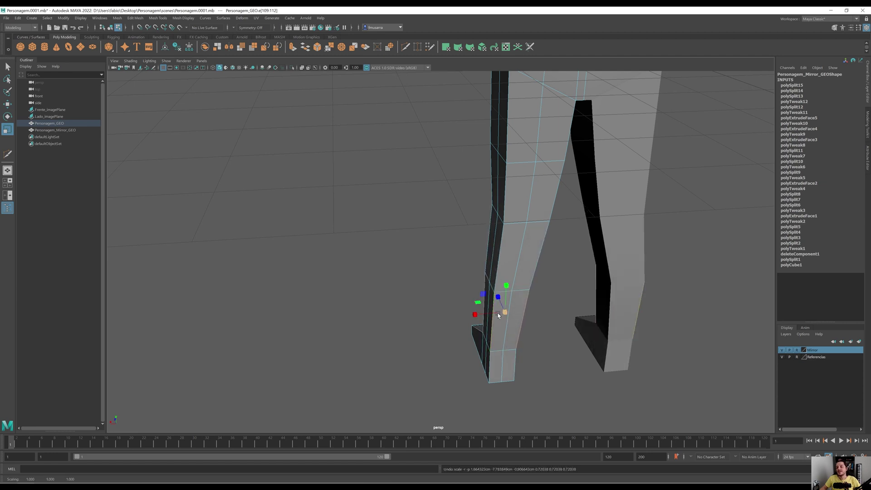
Step: Try to scale the lower leg's corner edges inward in width and depth only, and undo it
left_click_drag(480, 304, 484, 306)
left_click_drag(485, 307, 575, 306, "alt")
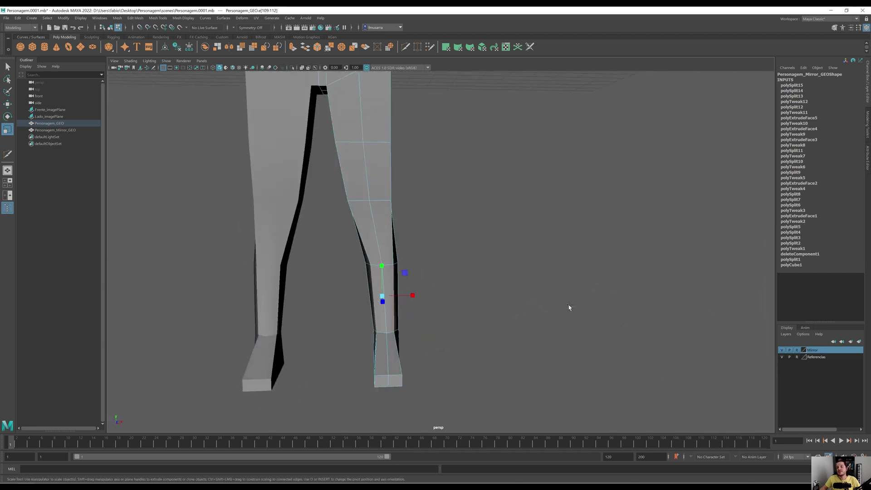
key("ctrl+z")
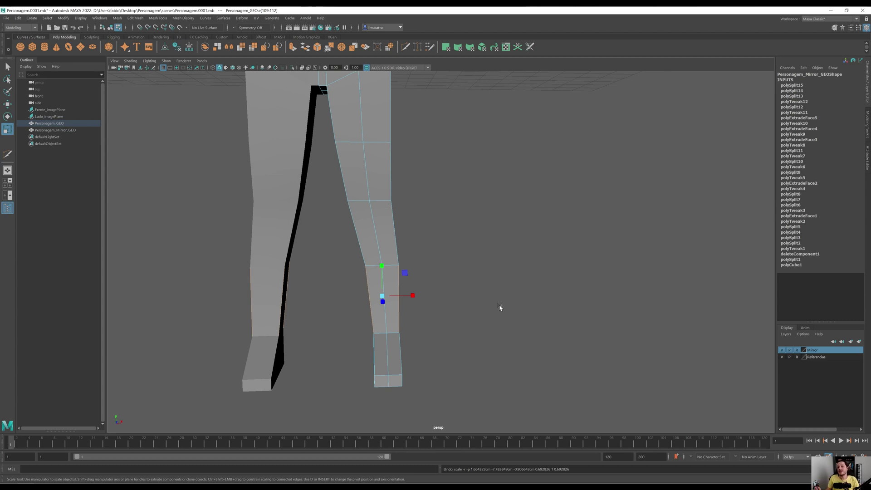
Step: Soften the leg's front outer corner by moving the shin edge above the ankle and the edge above the knee inward
left_click_drag(499, 307, 455, 313, "alt")
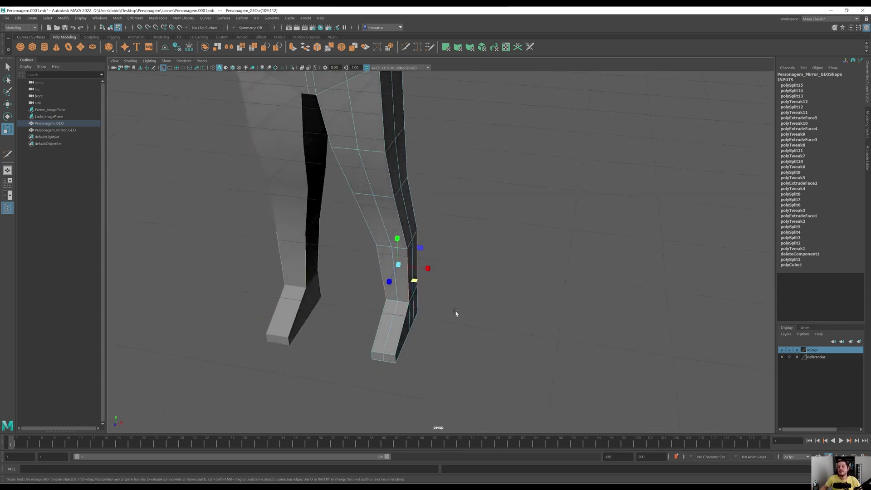
left_click_drag(410, 261, 401, 293)
key("ctrl+z")
key("w")
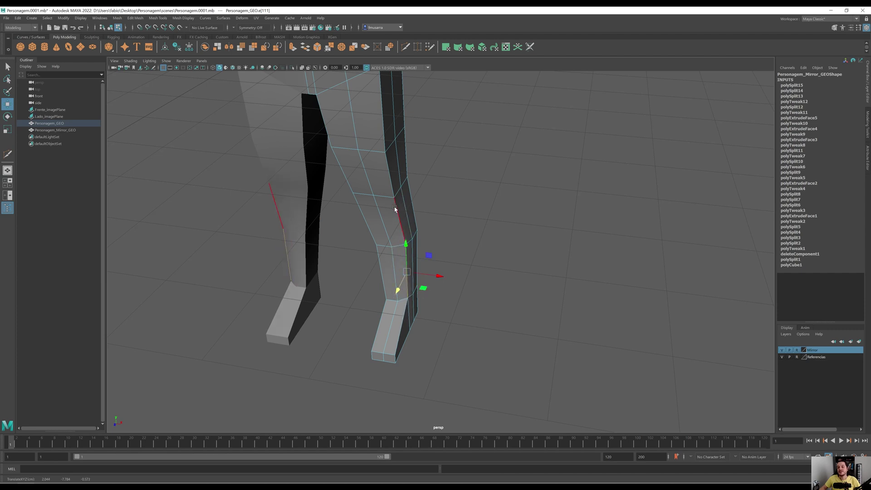
left_click(393, 187)
middle_click_drag(397, 186, 405, 254, "alt")
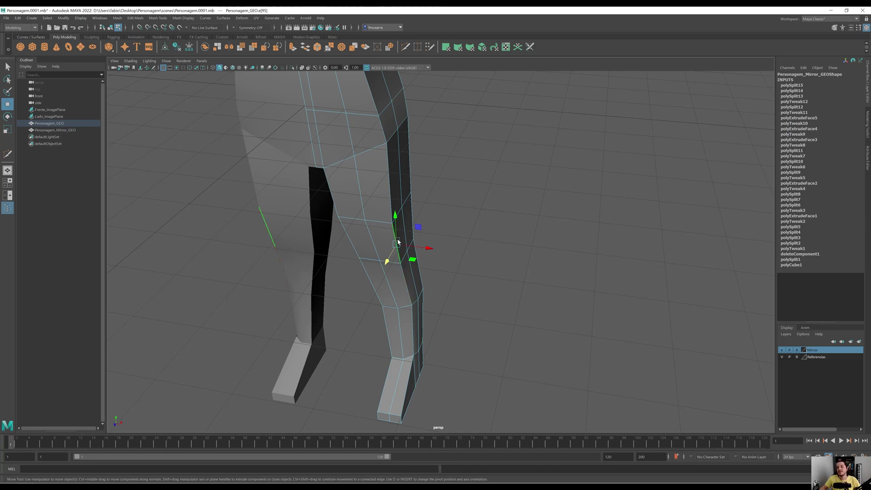
left_click_drag(424, 249, 391, 257)
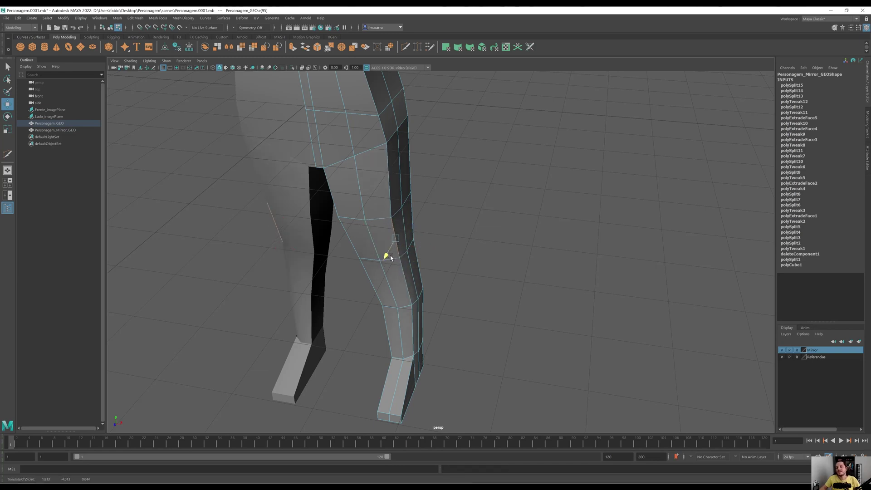
Step: Move the vertex on the leg's rear outer corner at the ankle inward
left_click_drag(430, 214, 363, 210, "alt")
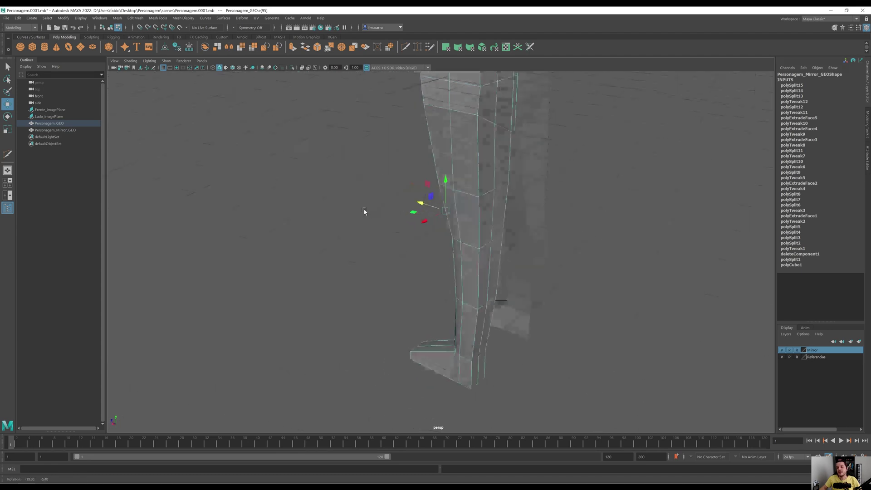
middle_click_drag(448, 257, 393, 194, "alt")
left_click(416, 269)
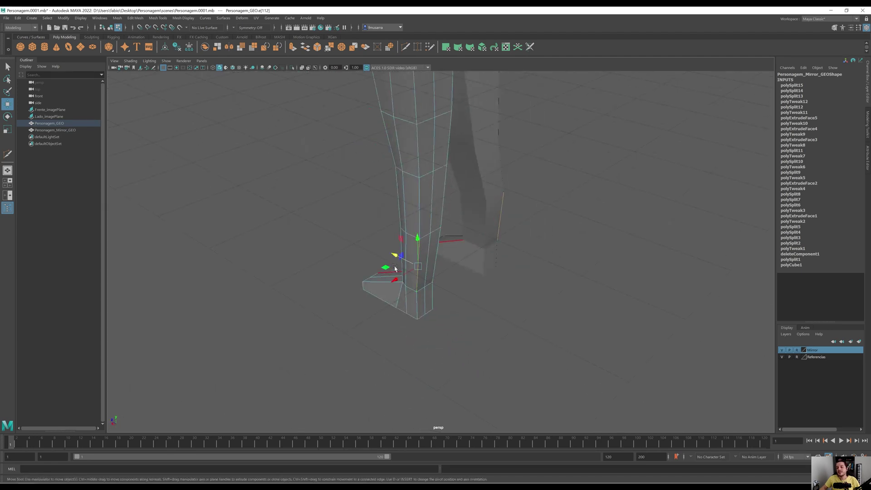
right_click_drag(394, 135, 379, 143)
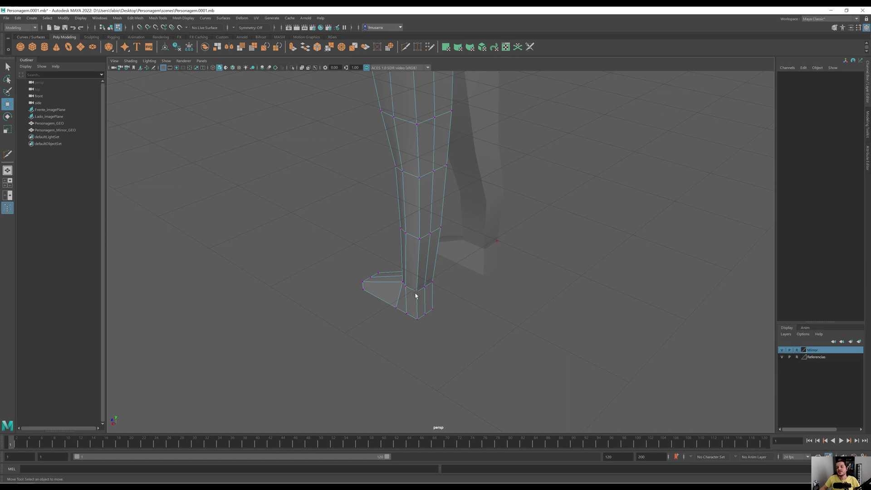
left_click(416, 296)
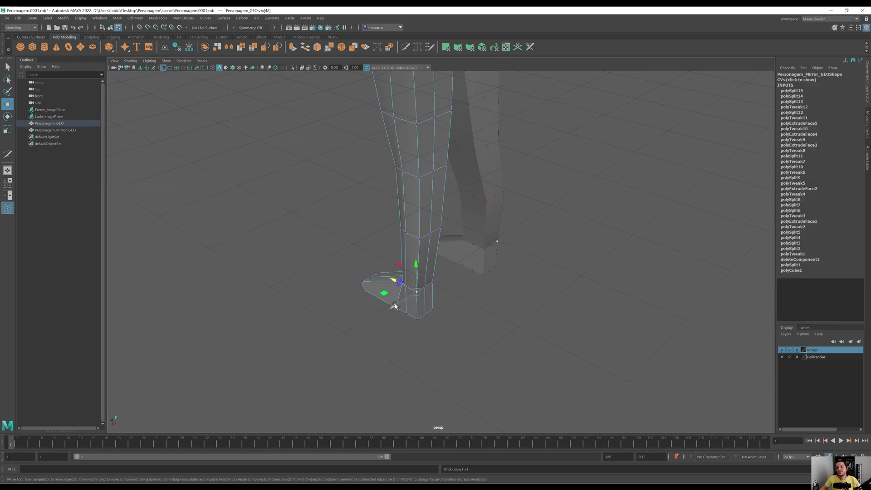
left_click_drag(394, 306, 395, 227)
Step: Move the rear outer corner vertices at the shin, knee and lower thigh inward to round the back of the leg
left_click(416, 237)
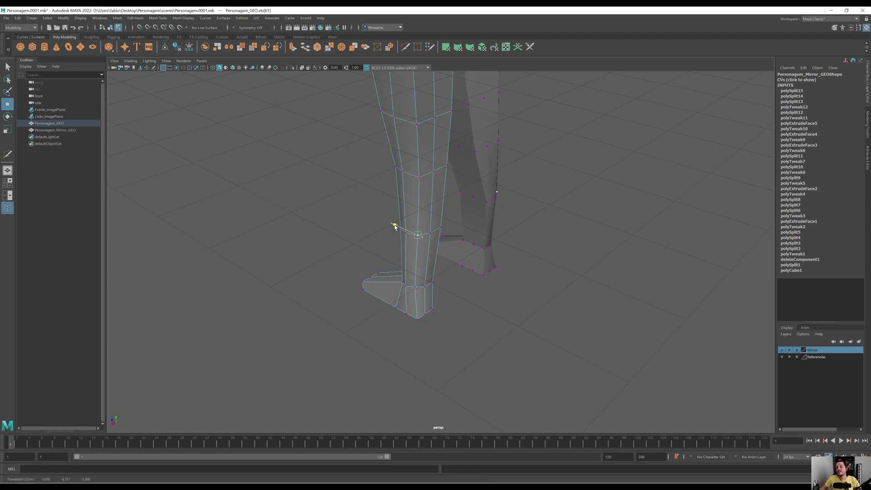
left_click(418, 177)
mouse_move(397, 170)
left_mouse_down()
mouse_move(390, 167)
mouse_move(398, 189)
left_mouse_up()
middle_click_drag(401, 185, 407, 294, "alt")
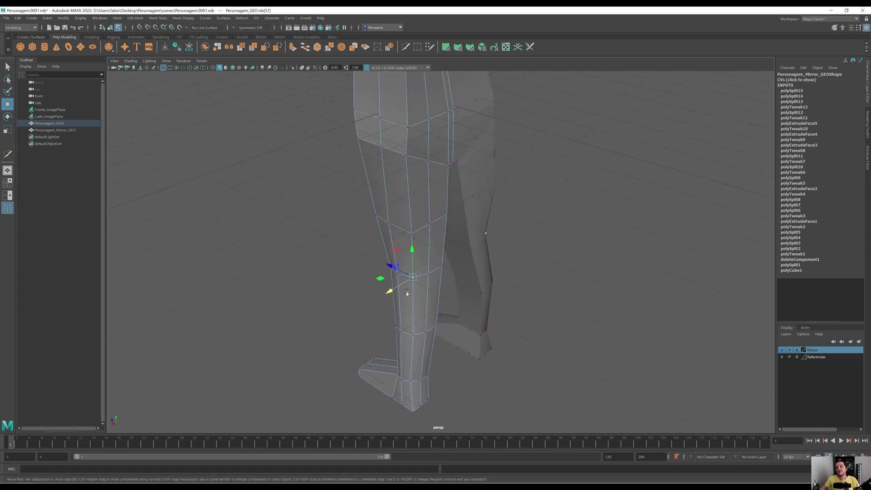
left_click(413, 232)
left_click_drag(393, 243, 452, 293)
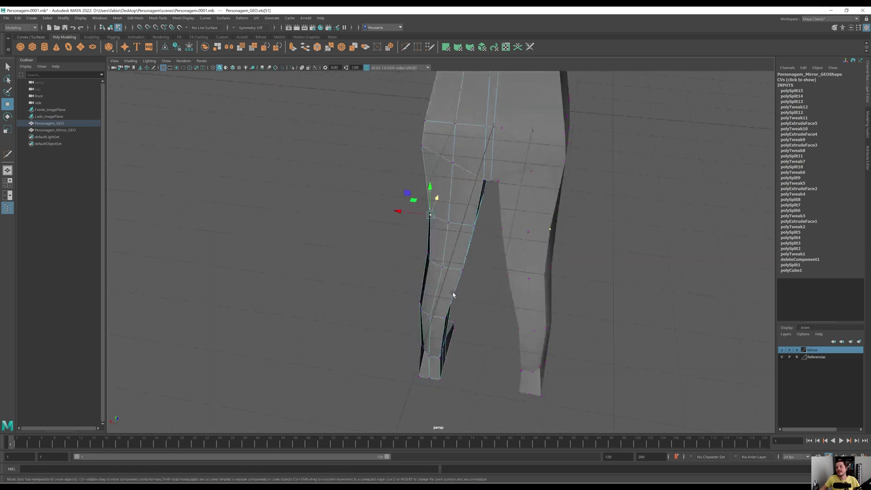
Step: Soften the leg's rear inner corner by moving the edge above the ankle and the edge above the knee inward
right_click_drag(439, 334, 439, 289)
left_click(431, 336)
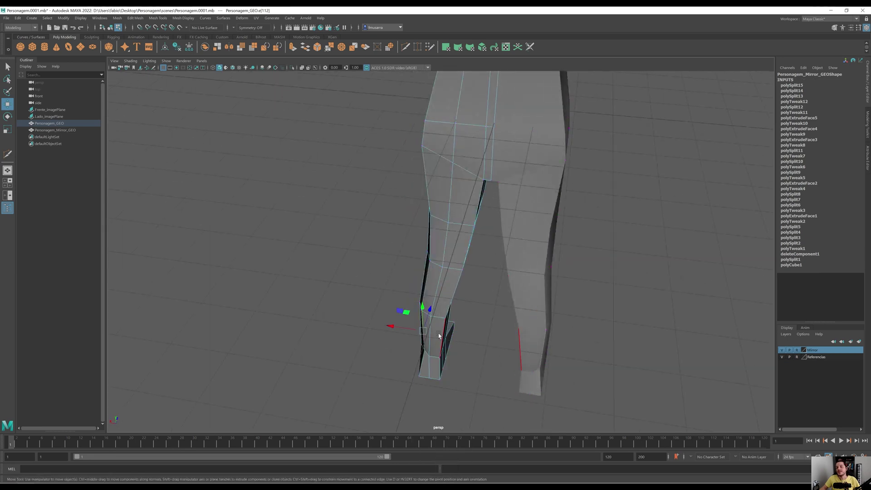
left_click(439, 334)
left_click_drag(449, 333, 441, 304, "alt")
middle_click_drag(441, 304, 382, 240, "alt")
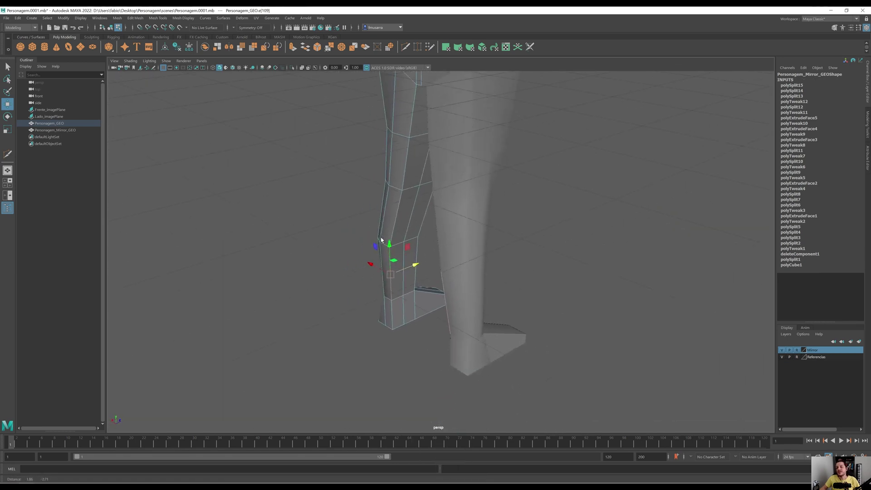
left_click_drag(382, 239, 348, 272, "alt")
right_click_drag(347, 272, 427, 278, "alt")
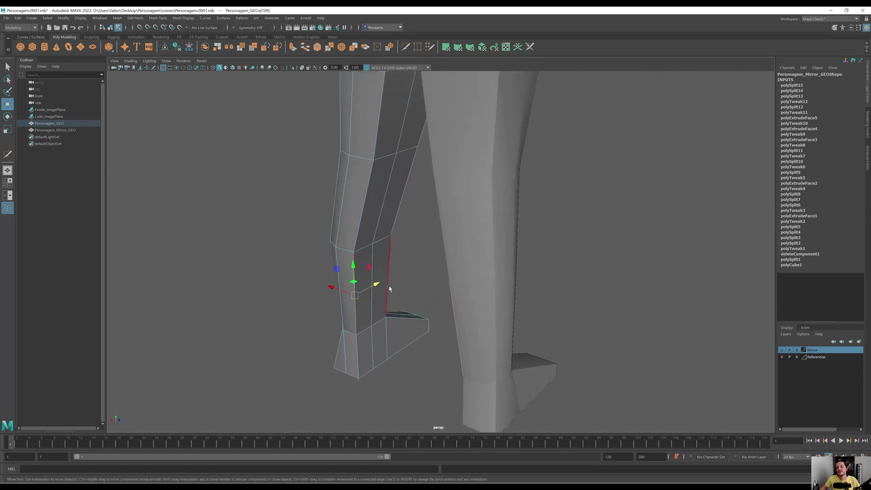
left_click_drag(376, 284, 332, 283)
middle_click_drag(357, 247, 368, 333, "alt")
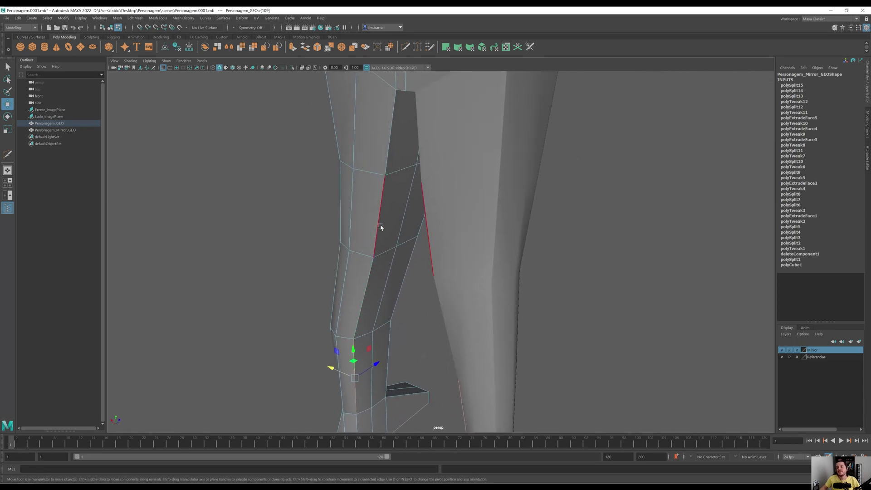
left_click(380, 227)
left_click_drag(399, 213, 357, 198)
Step: Soften the leg's front inner corner by moving the shin edge above the ankle and the edge above the knee inward
left_click_drag(400, 226, 437, 338, "alt")
left_click(447, 281)
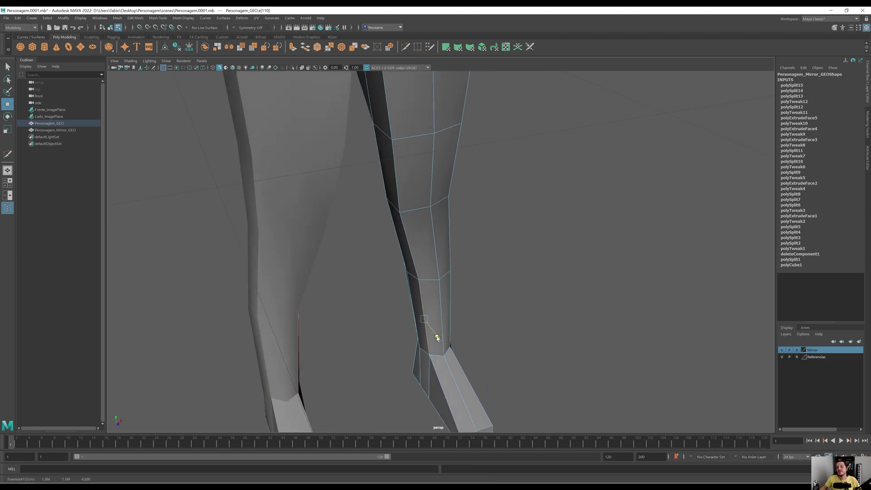
left_click(398, 187)
middle_click_drag(398, 188, 398, 264, "alt")
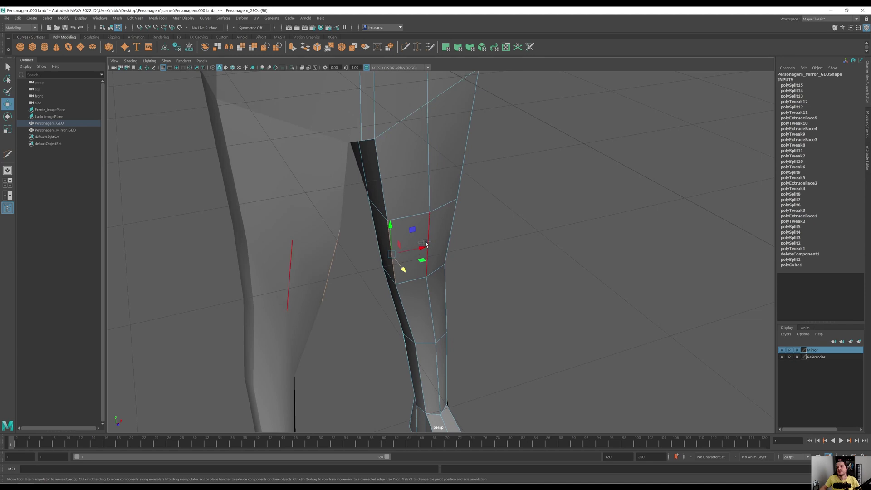
mouse_move(423, 248)
left_mouse_down()
mouse_move(407, 261)
mouse_move(425, 242)
left_mouse_up()
scroll(429, 260, "down", 7)
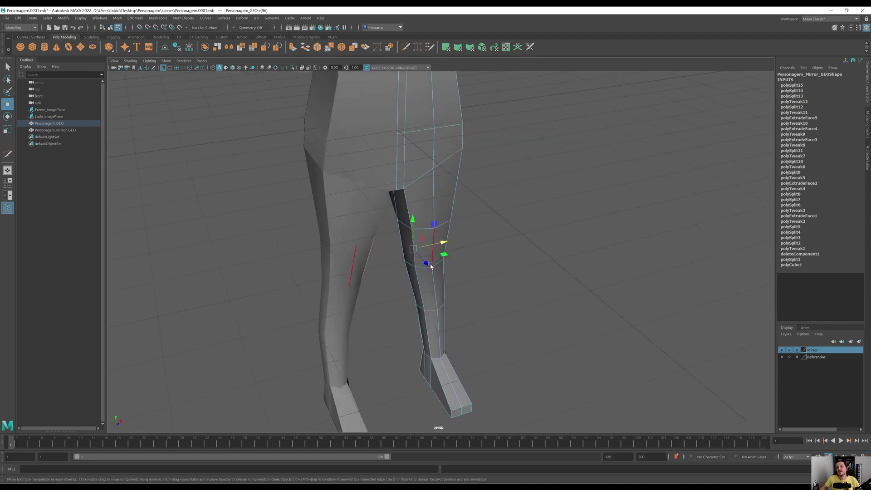
Step: Soften the torso's front outer corner by moving the hip edge and the edge between waist and armpit inward
left_click_drag(480, 291, 455, 284, "alt")
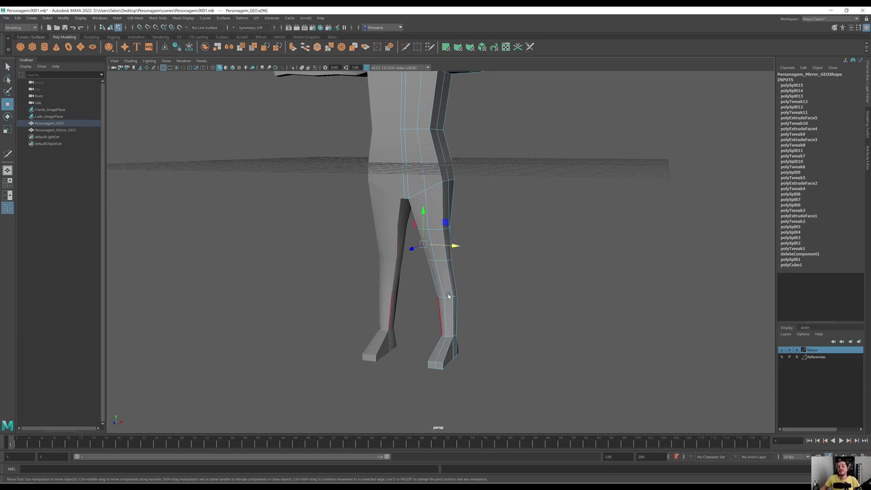
middle_click_drag(446, 231, 462, 309, "alt")
right_click_drag(459, 300, 476, 341, "alt")
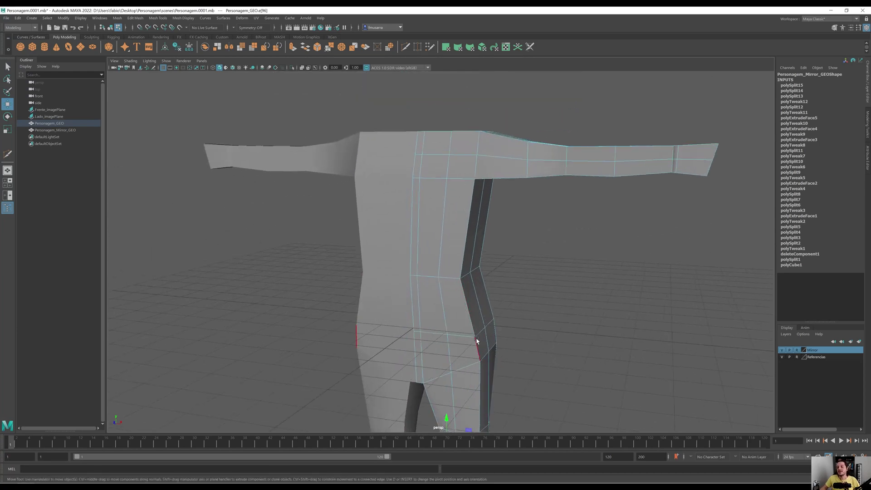
left_click(478, 343)
left_click_drag(487, 346, 457, 355, "alt")
left_click(403, 364)
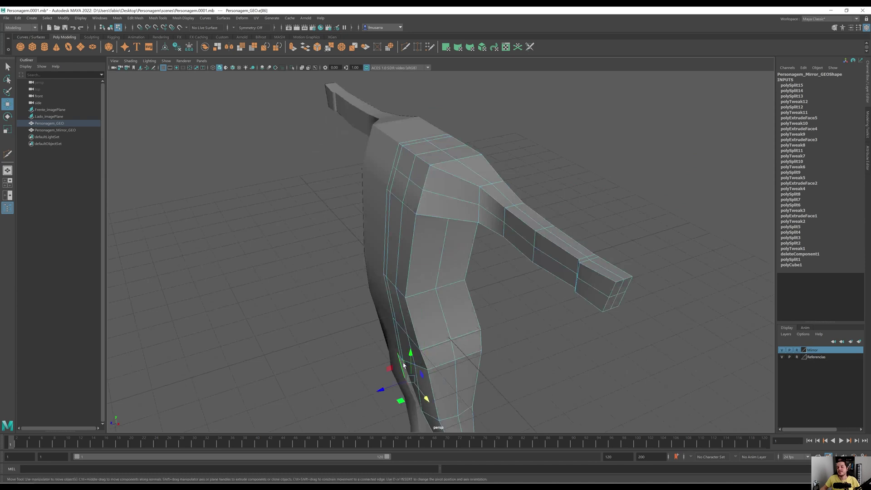
key("ctrl+z")
left_click_drag(402, 366, 436, 369)
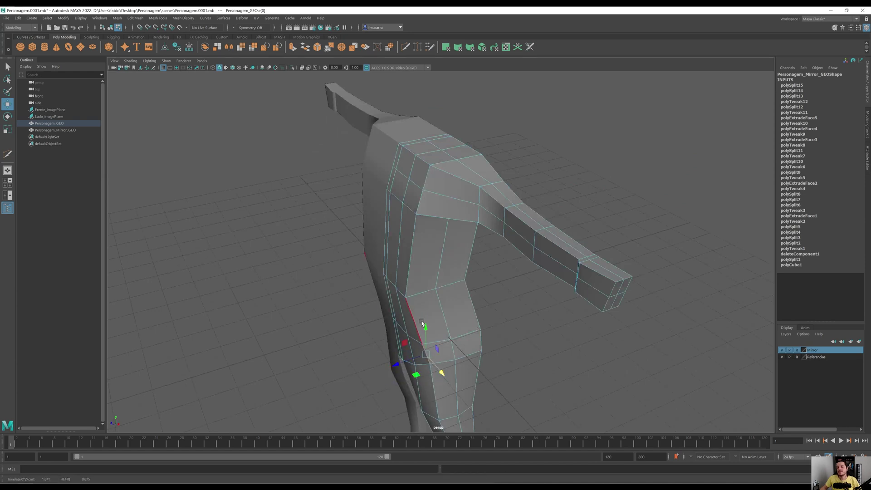
left_click(417, 299)
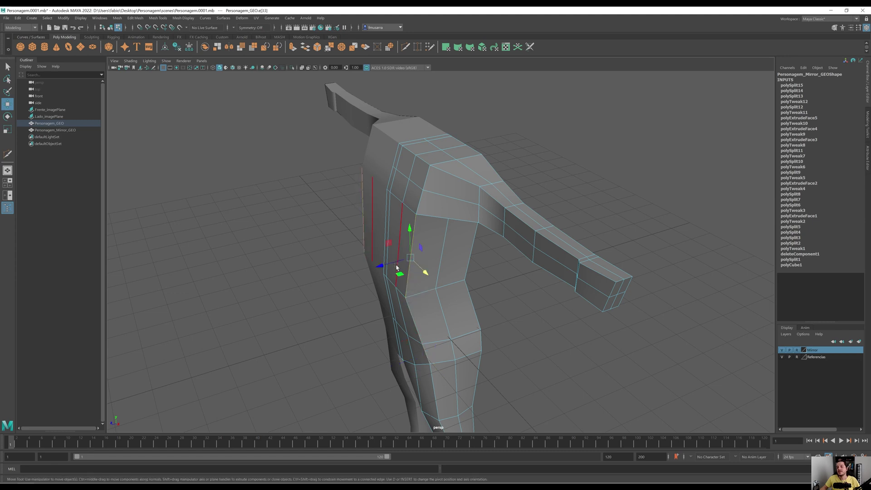
left_click_drag(424, 271, 396, 298)
Step: Soften the torso's rear outer corner by moving the hip edge and the edge below the armpit inward
left_click(418, 288)
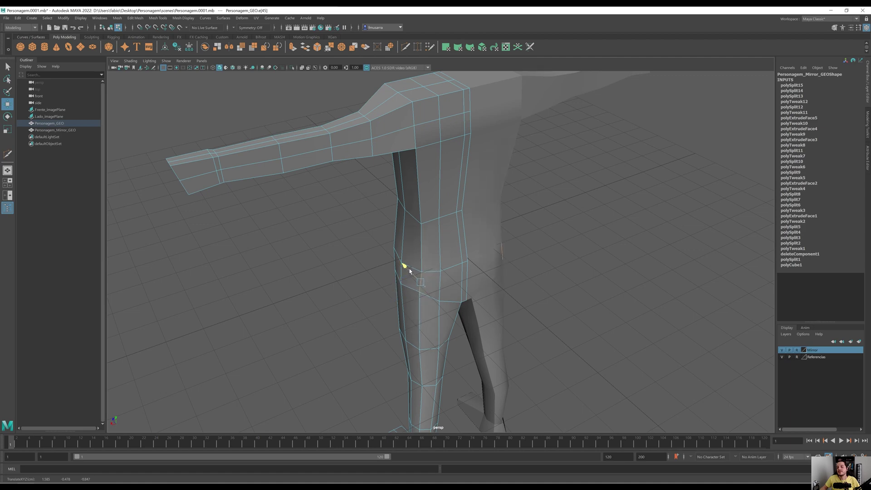
left_click(421, 211)
left_click_drag(402, 232, 419, 233, "alt")
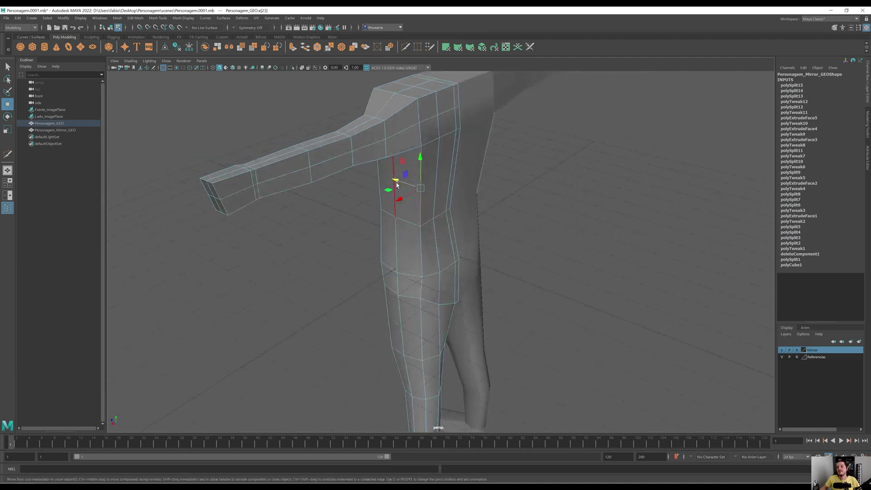
left_click_drag(396, 181, 456, 226)
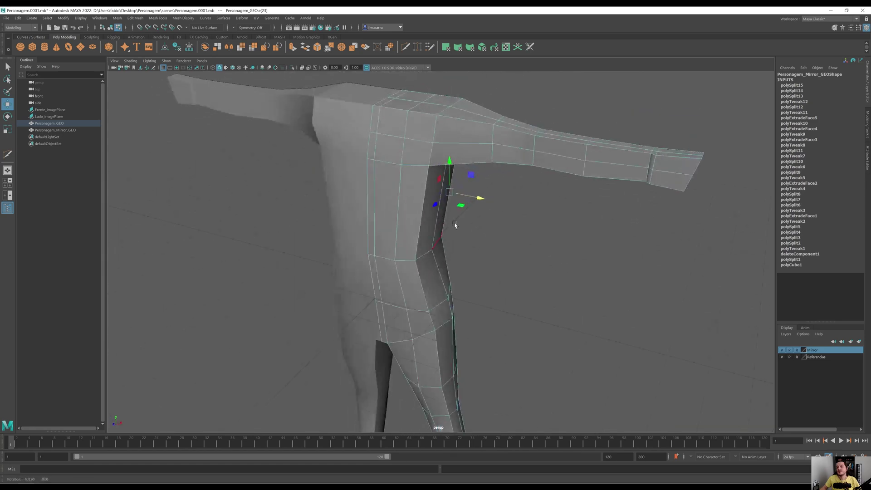
Step: Move the upper front edge of the shoulder inward to round it off
scroll(444, 279, "down", 5)
left_click_drag(448, 313, 422, 268, "alt")
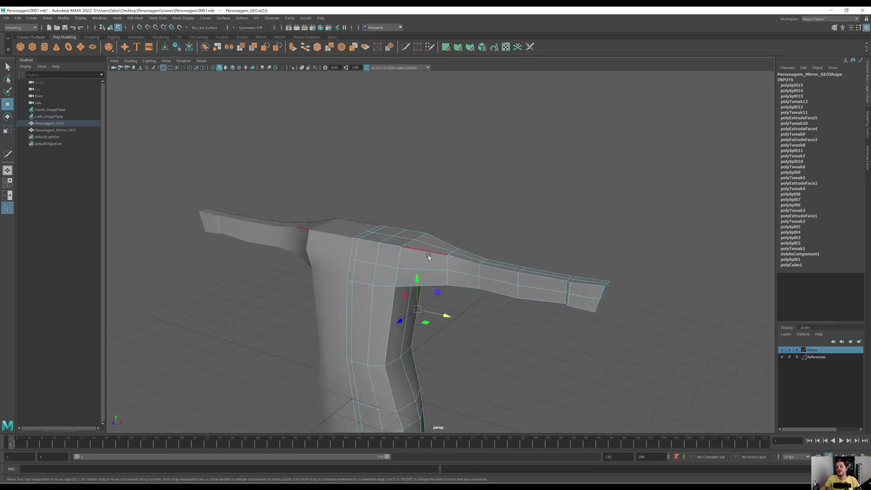
left_click(428, 257)
left_click_drag(424, 232, 426, 231)
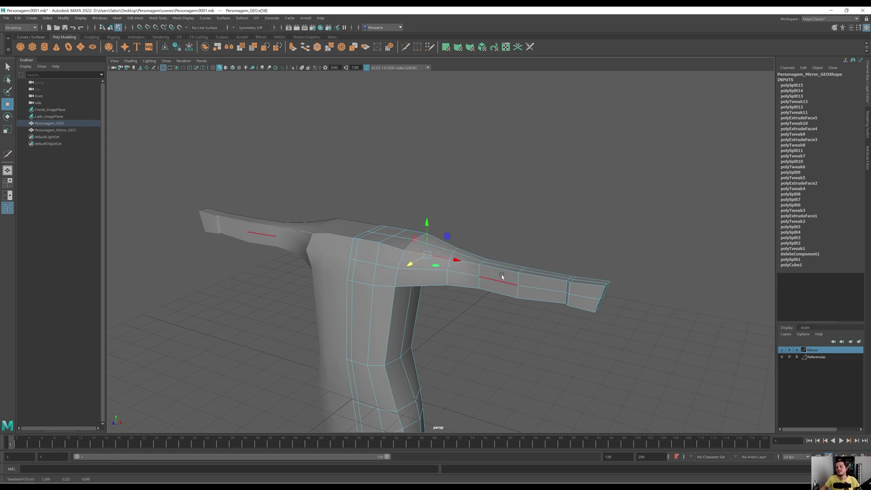
Step: Round the middle of the arm by moving its upper front edge backward and down
left_click(486, 278)
left_click_drag(484, 280, 482, 277)
scroll(471, 283, "up", 5)
key("ctrl+z")
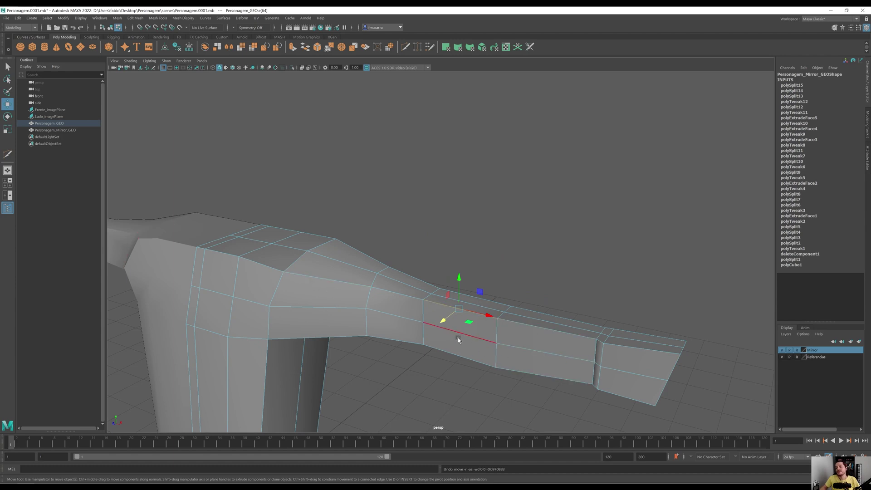
left_click(449, 322)
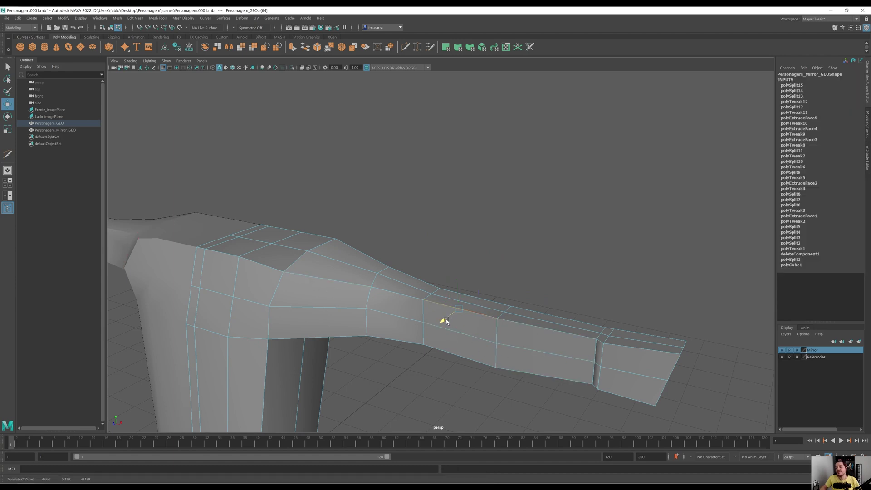
left_click_drag(460, 277, 460, 287)
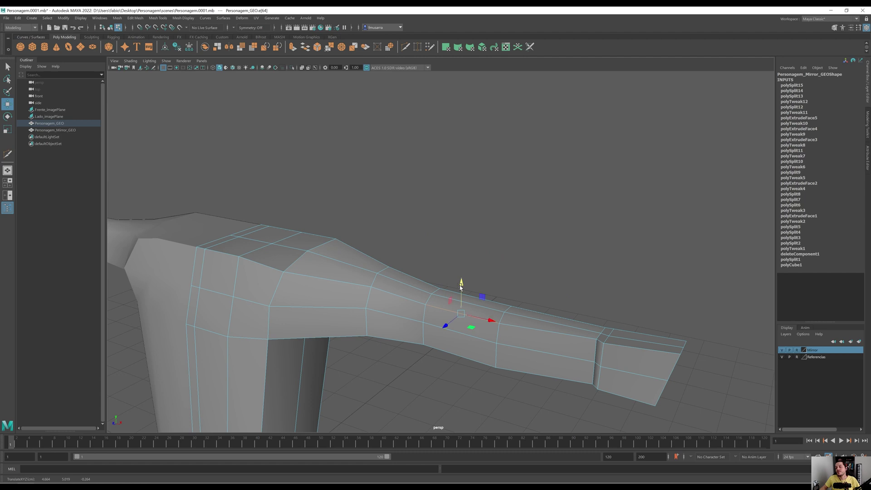
Step: Raise the lower front edges at the armpit and the middle of the arm and push them inward
left_click_drag(418, 342, 353, 335, "alt")
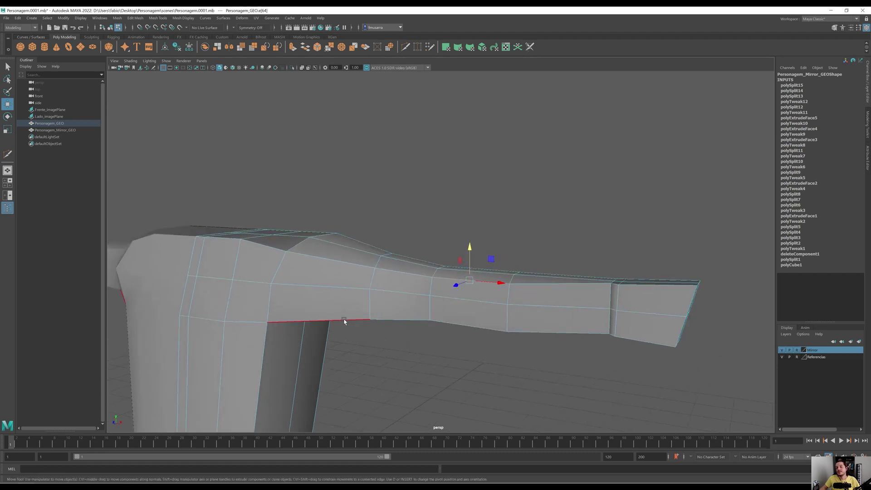
left_click(344, 321)
left_click_drag(322, 292, 319, 281)
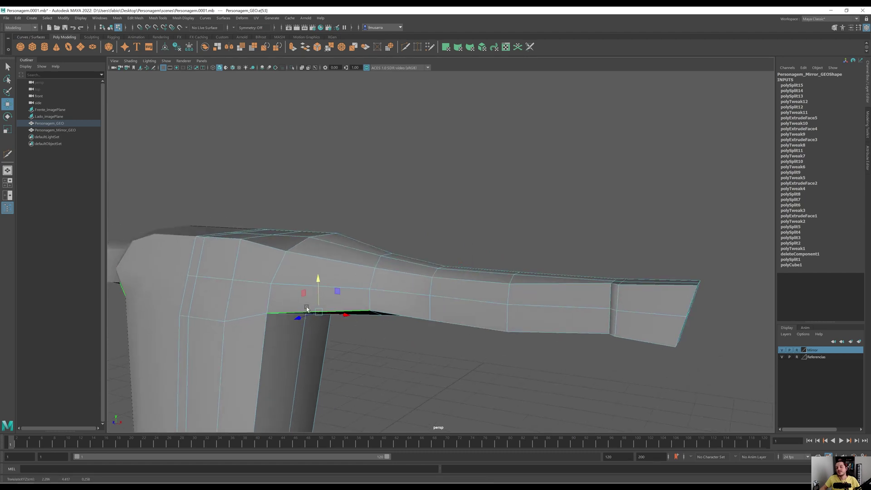
left_click_drag(297, 317, 307, 313)
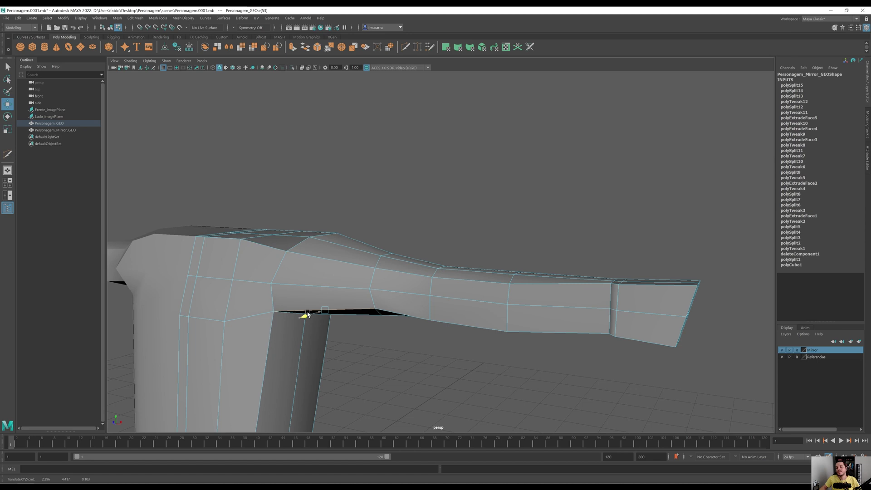
left_click(449, 322)
left_click_drag(466, 299, 466, 291)
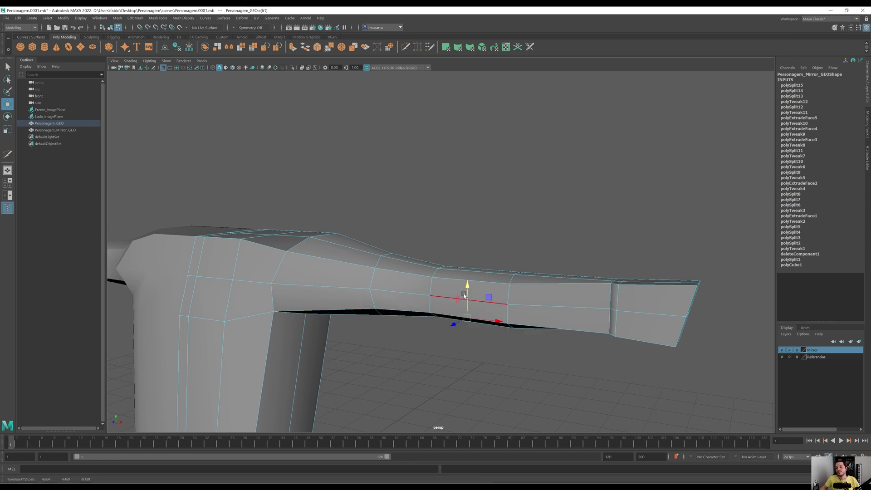
left_click_drag(450, 326, 457, 290)
Step: Round the back of the arm by moving the upper arm's upper and lower edges and the mid-arm's lower edge inward
left_click(504, 221)
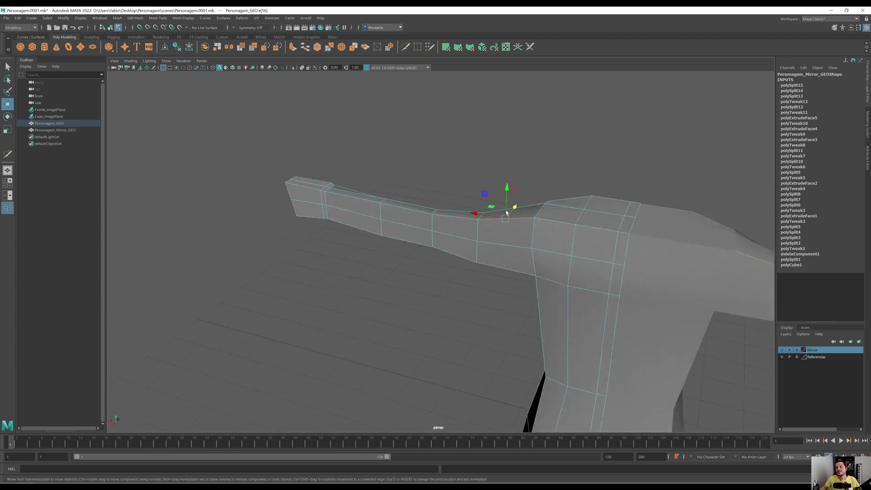
left_click_drag(506, 192, 506, 196)
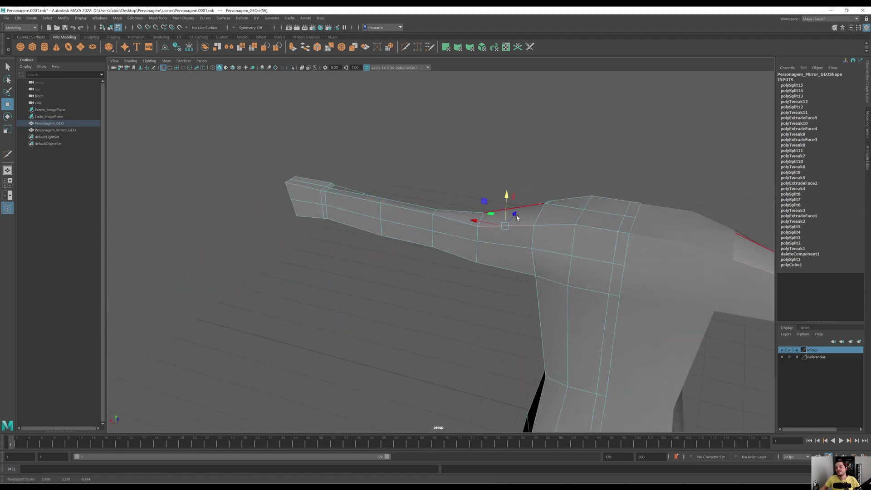
left_click(513, 262)
left_click_drag(513, 260, 510, 231)
left_click(410, 246)
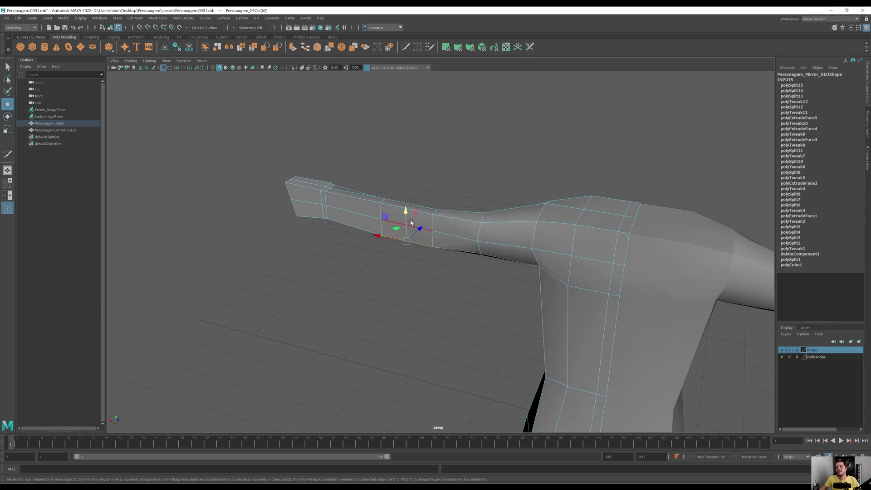
left_click_drag(407, 213, 420, 281)
Step: Move the upper and lower rear edges of the forearm next to the wrist inward
middle_click_drag(421, 282, 423, 301, "alt")
left_click_drag(424, 301, 407, 290, "alt")
middle_click_drag(411, 309, 483, 275, "alt")
left_click_drag(482, 274, 459, 286, "alt")
left_click(456, 281)
left_click_drag(457, 251, 492, 352)
left_click(471, 355)
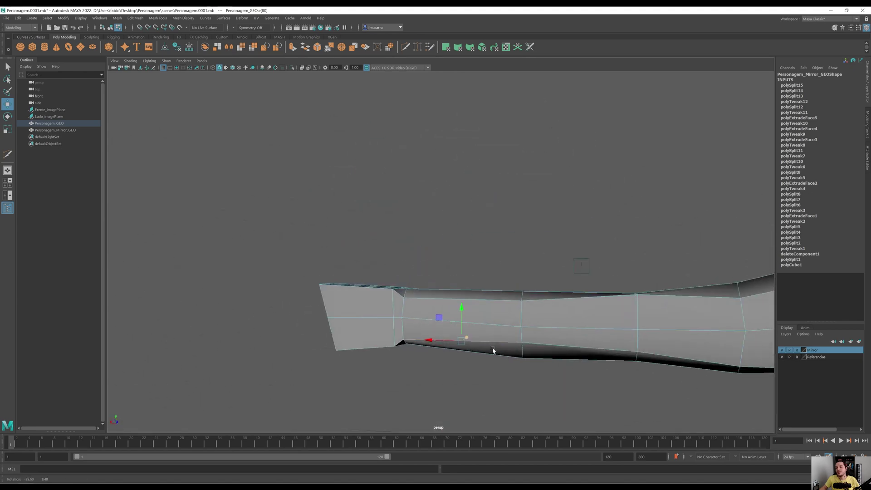
Step: Lower the upper rear vertex near the middle of the arm to smooth the arm's back contour
right_click_drag(517, 349, 453, 323, "alt")
left_click(481, 312)
left_click_drag(481, 311, 508, 286, "alt")
right_click_drag(508, 287, 480, 275)
left_click(521, 276)
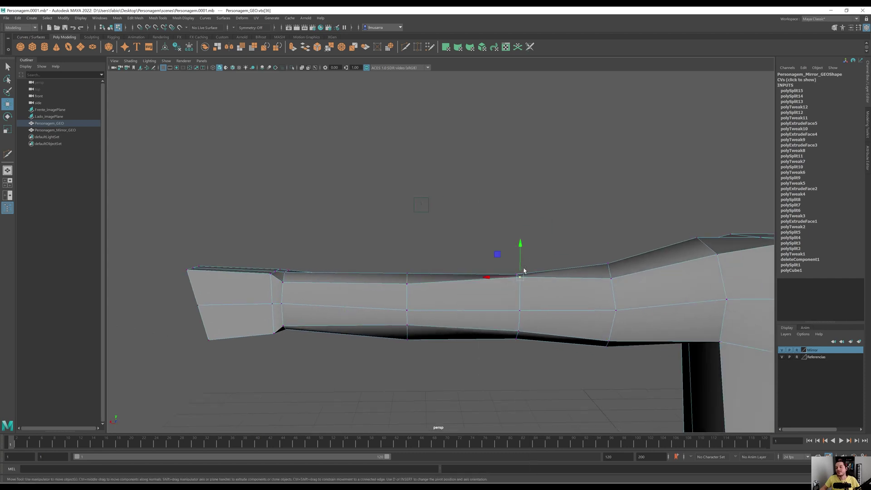
left_click_drag(519, 243, 562, 284)
Step: Round the front of the wrist by moving its upper front vertex down and its lower front vertex up
middle_click_drag(563, 284, 432, 248, "alt")
middle_click_drag(497, 282, 414, 286, "alt")
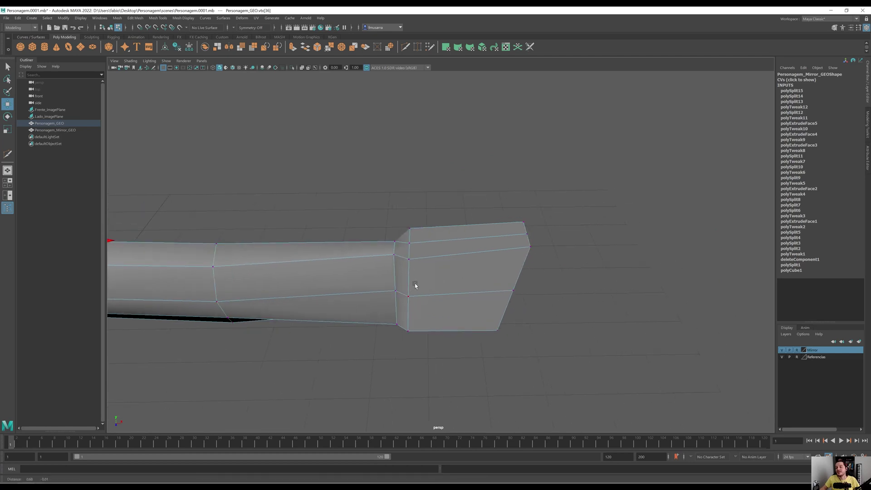
scroll(394, 291, "up", 3)
left_click(379, 260)
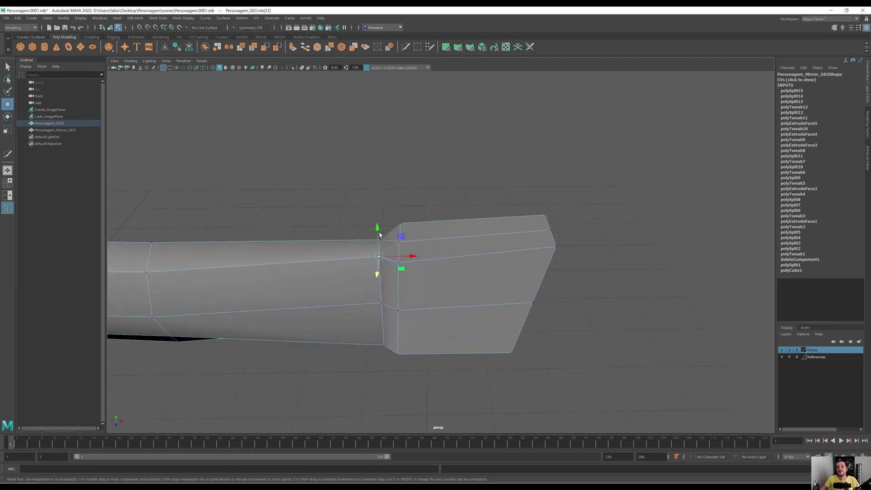
left_click_drag(379, 231, 378, 244)
left_click_drag(377, 282, 376, 297)
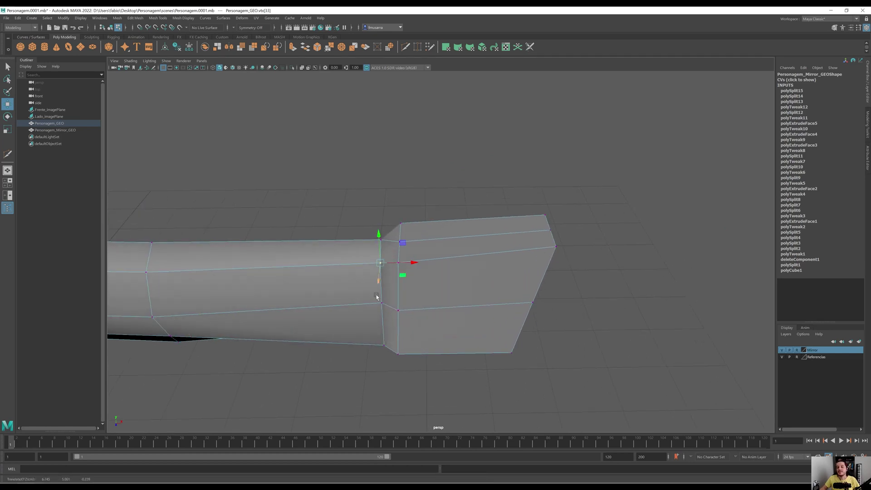
left_click(382, 343)
left_click(384, 344)
left_click_drag(382, 333, 379, 322)
Step: Round the front of the hand by moving its upper front edge down and backward and its lower front edge up and backward
left_click_drag(383, 352, 298, 330, "alt")
left_click_drag(502, 307, 571, 297, "alt")
right_click_drag(494, 268, 486, 245)
left_click(460, 244)
left_click_drag(438, 215, 438, 222)
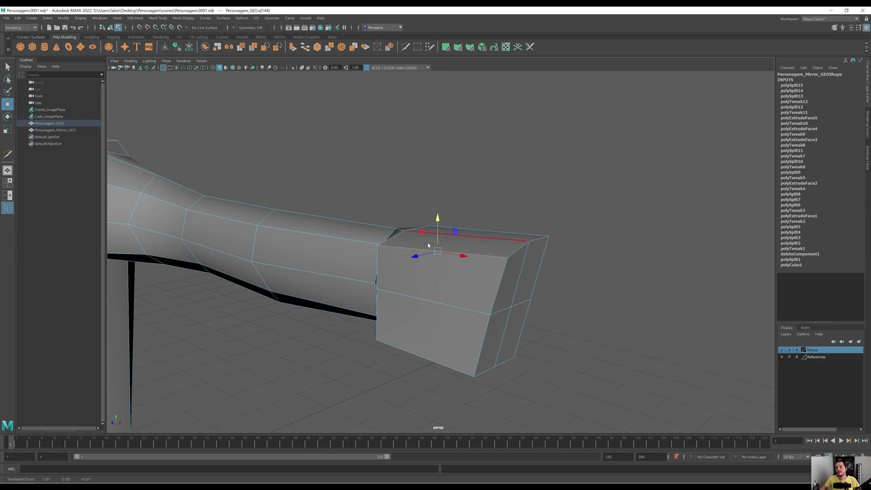
left_click_drag(413, 252, 422, 254)
left_click(436, 352)
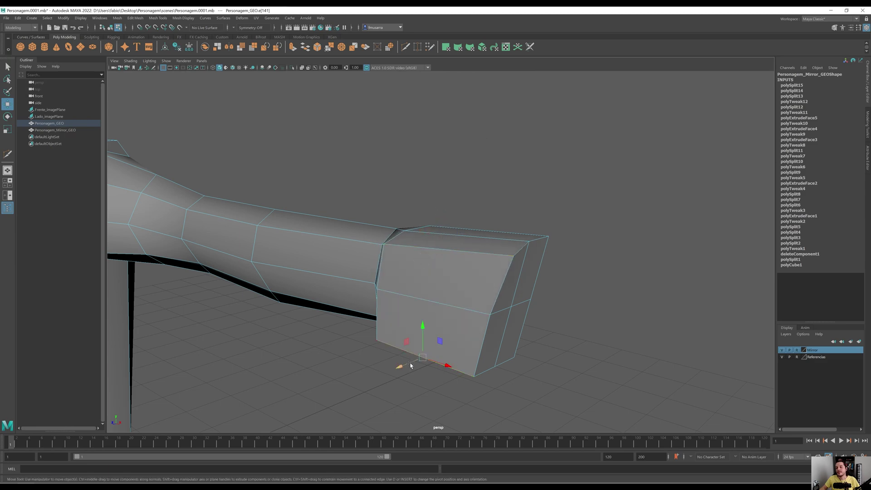
left_click_drag(409, 364, 416, 360)
left_click_drag(430, 325, 431, 313)
Step: Pull the vertical edges at the tip of the hand inward toward the wrist
right_click(450, 300)
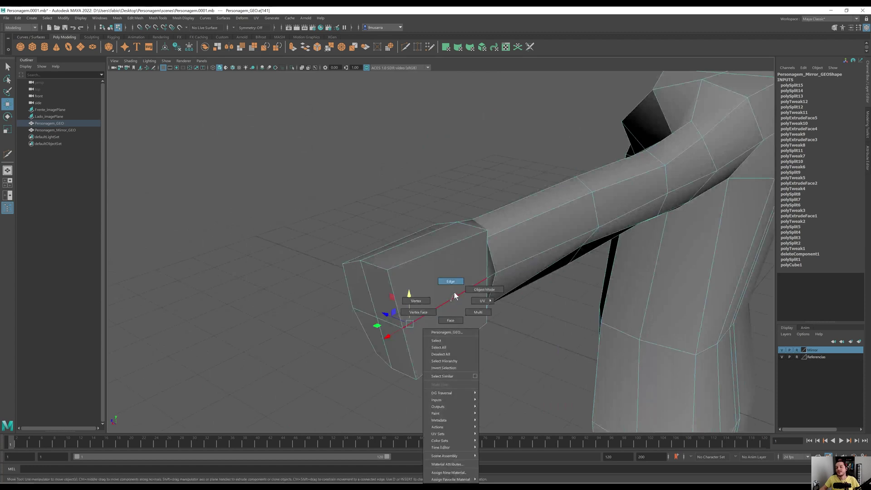
left_click(444, 284)
left_click(399, 308)
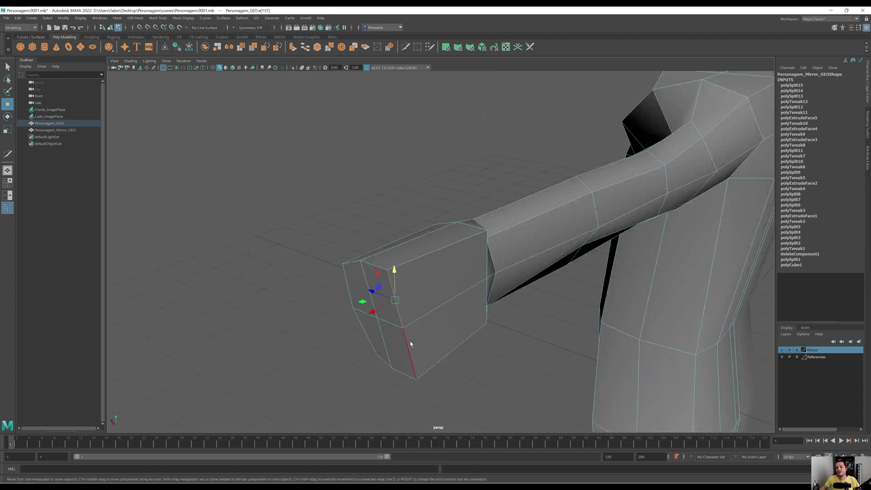
left_click_drag(378, 321, 422, 313)
left_click(382, 304)
left_click(386, 329, "shift")
left_click_drag(363, 316, 379, 318)
Step: Move the upper rear vertex at the hand's tip down and forward, and the lower rear vertex forward
right_click_drag(433, 283, 415, 280)
left_click(438, 258)
left_click_drag(436, 230, 435, 243)
left_click_drag(407, 269, 398, 267)
left_click(443, 373)
mouse_move(416, 374)
left_mouse_down()
mouse_move(407, 373)
mouse_move(436, 342)
mouse_move(401, 367)
left_mouse_up()
Step: Move the upper and lower rear vertices of the hand beside the wrist inward
left_click_drag(490, 328, 450, 301, "alt")
left_click(464, 272)
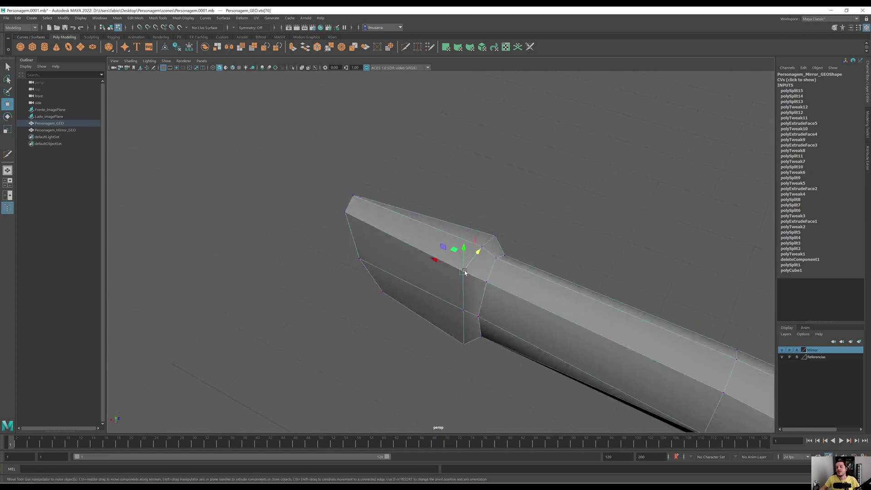
left_click_drag(464, 272, 451, 217, "alt")
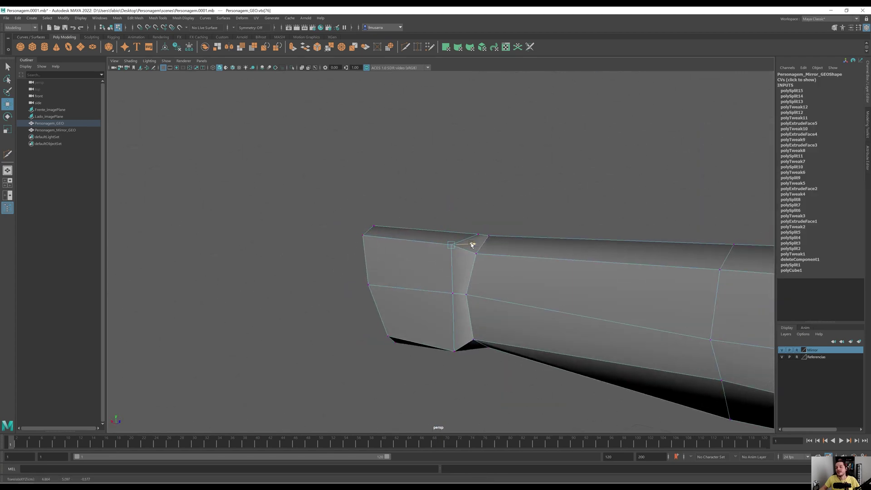
left_click_drag(472, 245, 477, 245)
left_click(453, 350)
left_click_drag(453, 320, 541, 329)
Step: In the front view, insert four edge loops on the leg with Multi-Cut: one above the ankle, one below the knee and two on the thigh
scroll(462, 358, "down", 6)
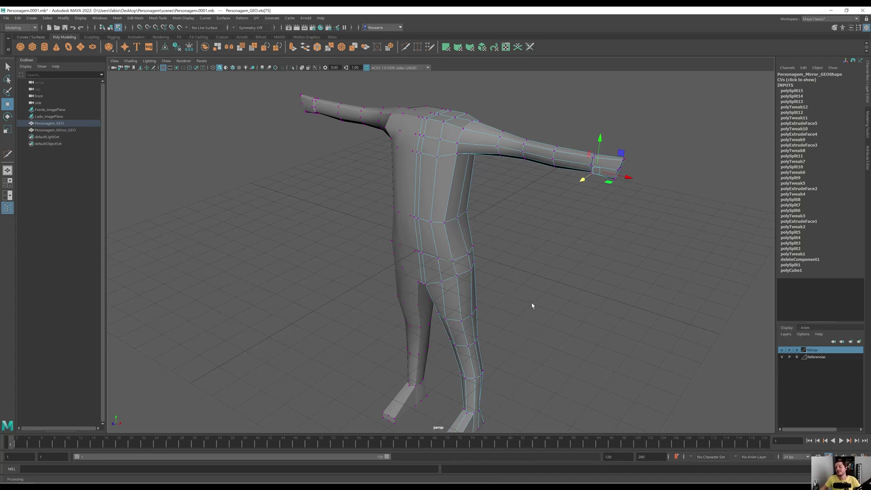
middle_click_drag(532, 304, 543, 206, "alt")
key("space")
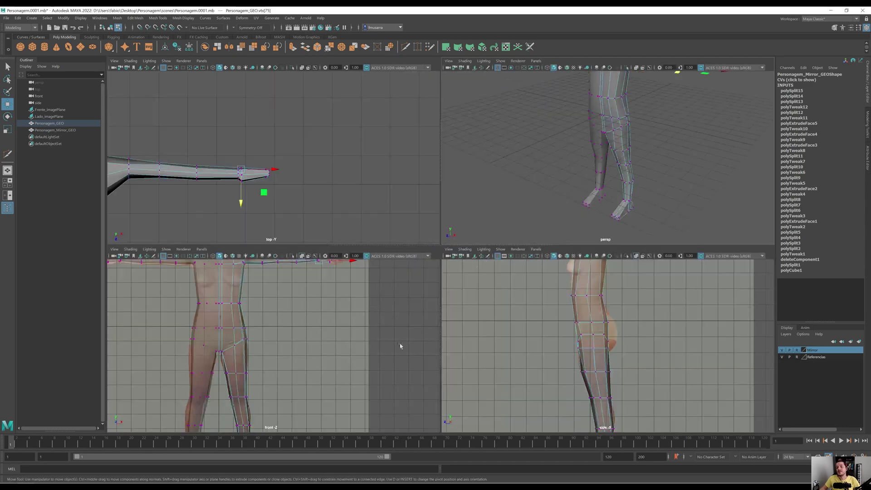
key("space")
middle_click_drag(385, 339, 428, 197, "alt")
scroll(445, 251, "up", 4)
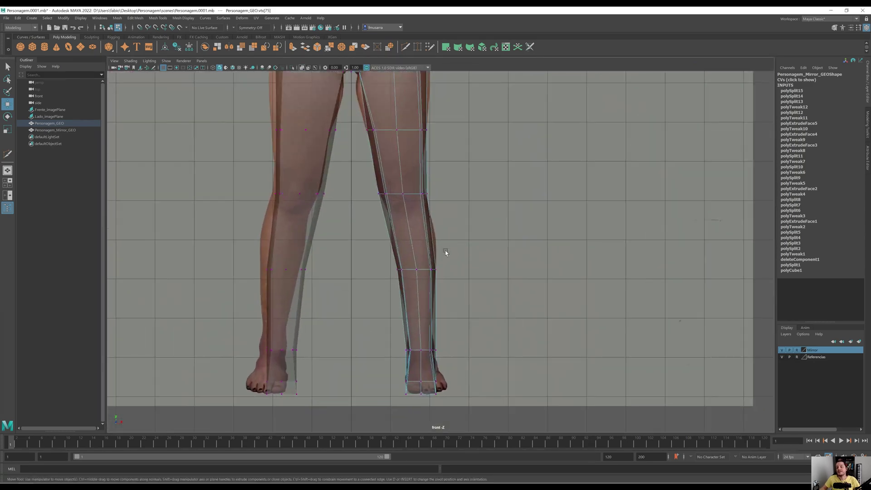
left_click(405, 47)
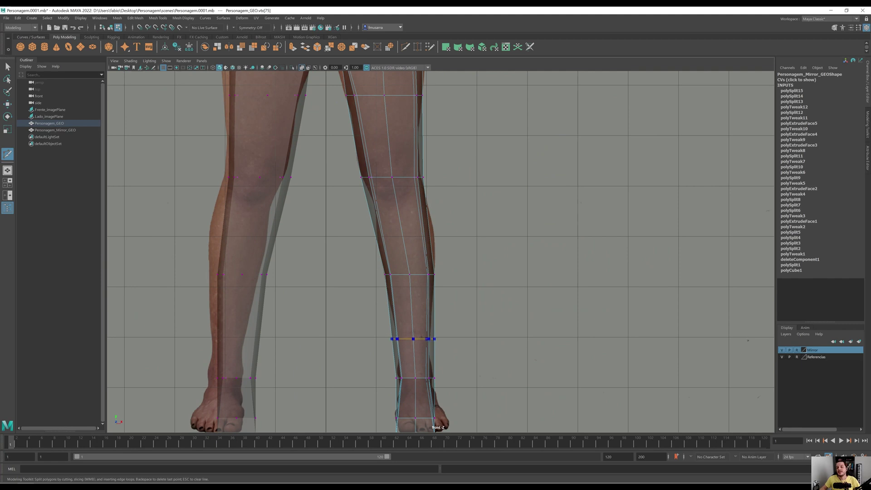
left_click(422, 338, "ctrl")
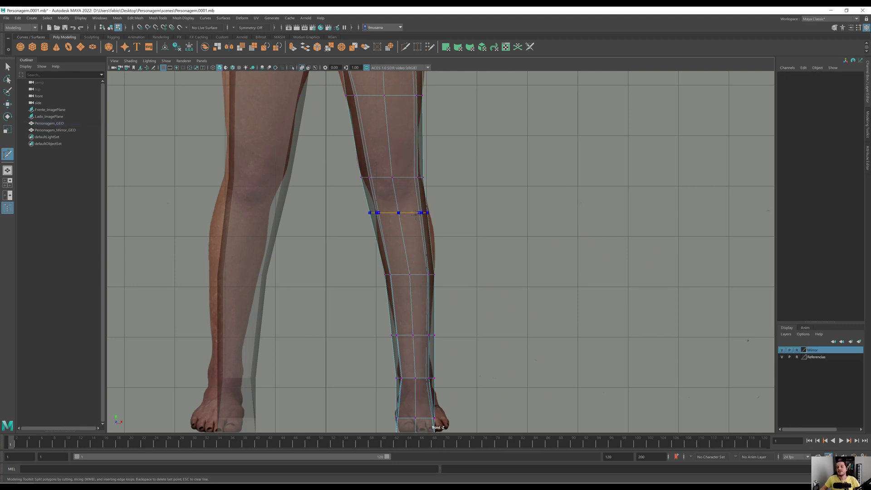
left_click(408, 227, "ctrl")
middle_click_drag(420, 161, 421, 265, "alt")
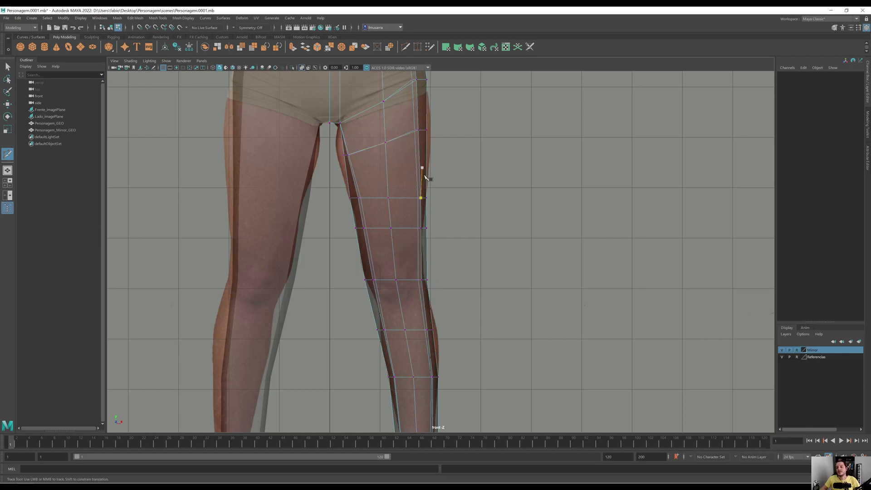
middle_click_drag(458, 359, 470, 231, "alt")
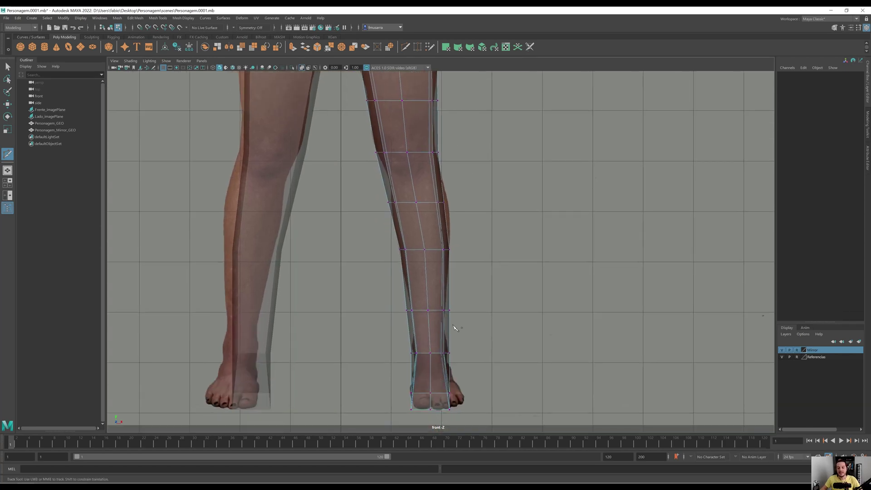
Step: Narrow the loop above the ankle by moving its outer and inner vertices toward the leg's centre, following the front reference
key("w")
left_click_drag(434, 298, 462, 321)
scroll(463, 330, "up", 4)
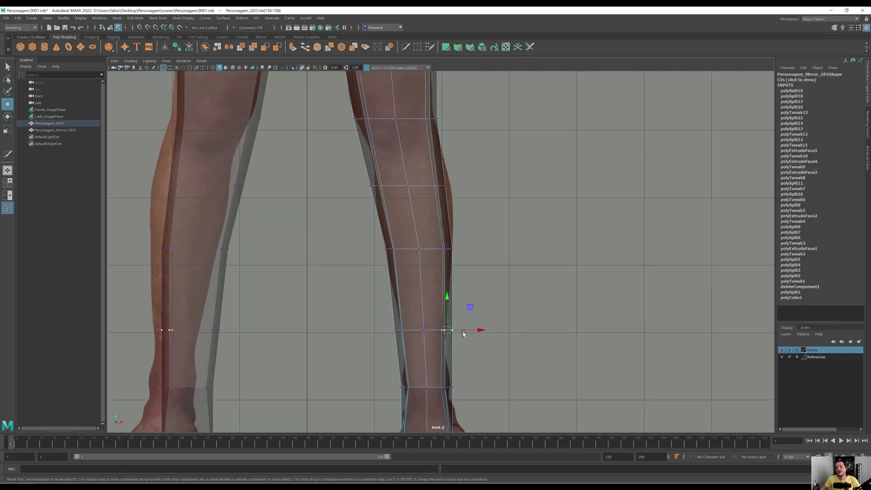
middle_click_drag(493, 316, 499, 185, "alt")
scroll(495, 228, "up", 3)
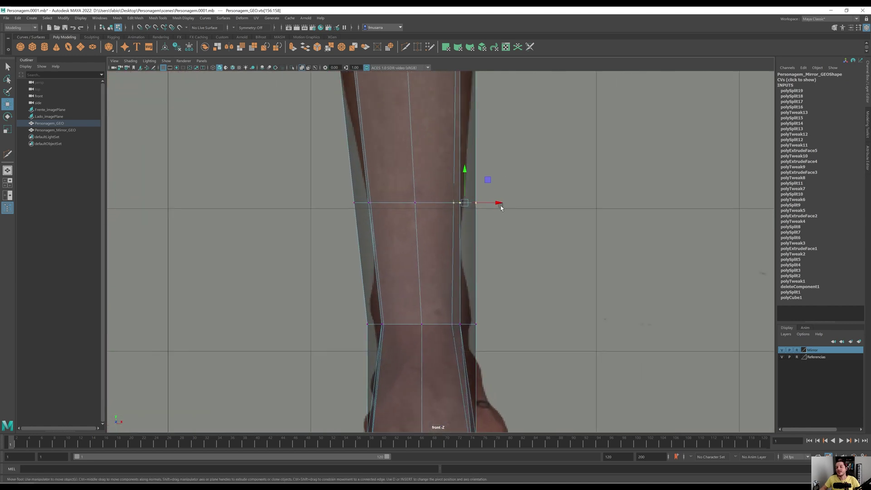
left_click_drag(499, 207, 485, 204)
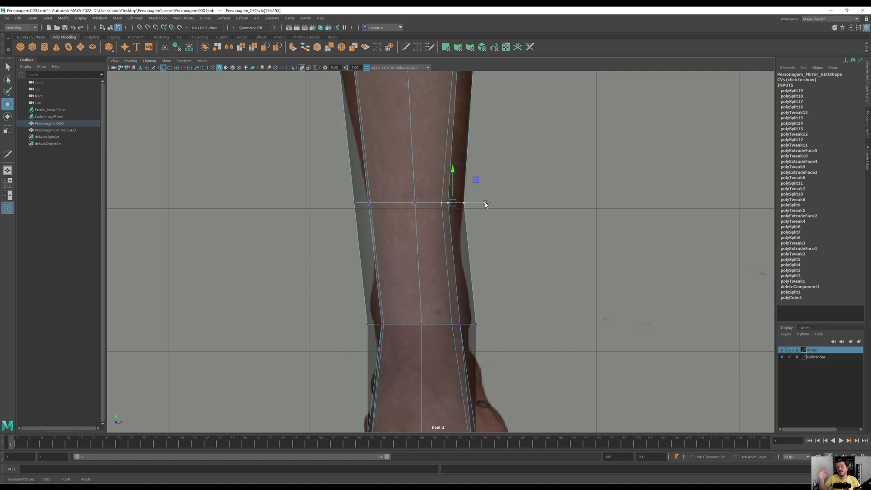
left_click_drag(281, 193, 397, 233)
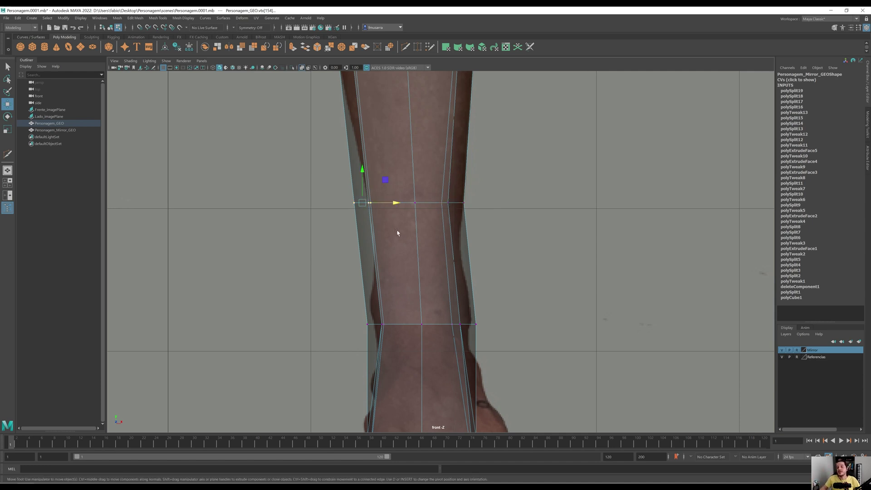
left_click_drag(398, 201, 413, 202)
Step: Move the inner vertices of the loop below the knee inward and its outer vertices outward to follow the calf
middle_click_drag(399, 115, 433, 349, "alt")
left_click_drag(382, 150, 393, 134)
mouse_move(520, 120)
left_mouse_down()
mouse_move(494, 142)
mouse_move(464, 148)
mouse_move(526, 132)
left_mouse_up()
Step: Align the outer and inner vertices of the knee loop and the loop just above it with the leg outline in the front reference
middle_click_drag(499, 132, 510, 327, "alt")
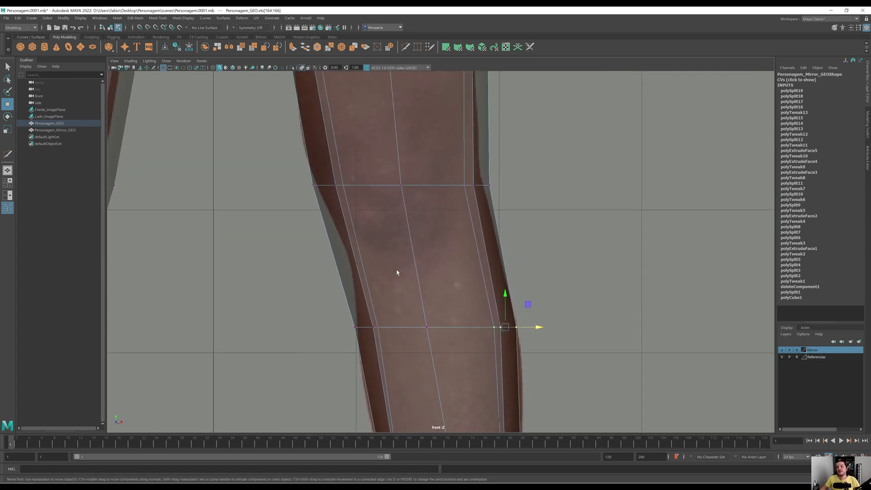
left_click_drag(490, 200, 436, 165)
left_click_drag(515, 186, 503, 186)
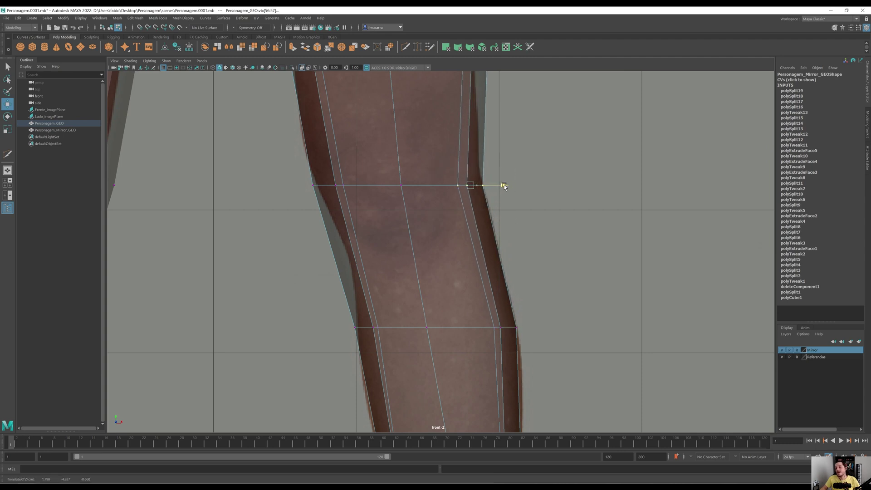
left_click_drag(280, 188, 366, 185)
middle_click_drag(354, 179, 419, 366, "alt")
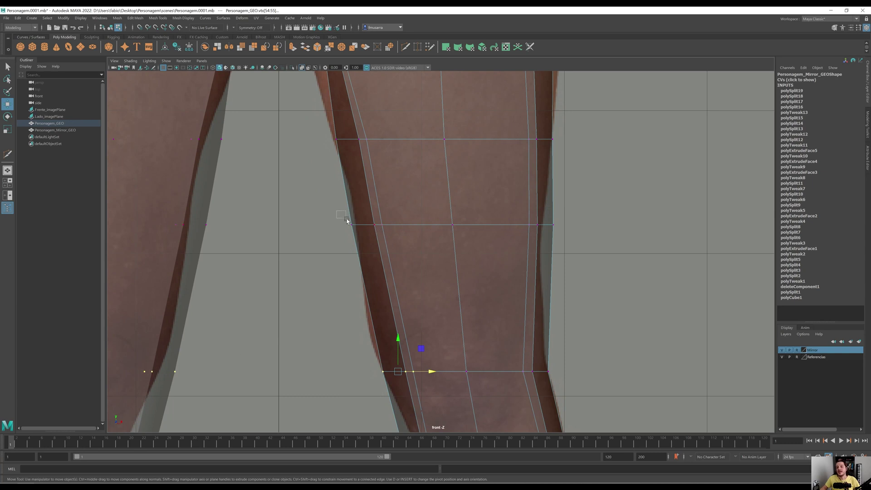
left_click_drag(347, 220, 404, 226)
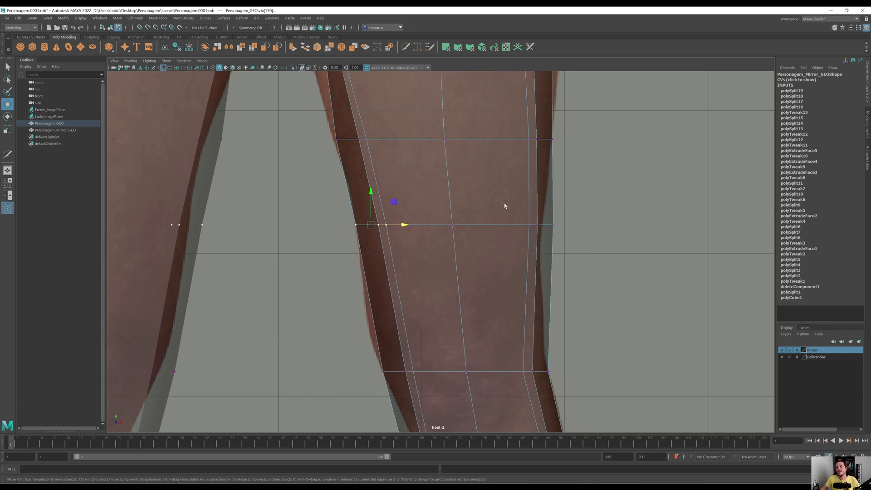
left_click_drag(506, 206, 560, 225)
Step: Move the inner vertices of the uppermost thigh loop up toward the crotch and its outer vertices outward to the thigh outline
middle_click_drag(504, 204, 517, 233, "alt")
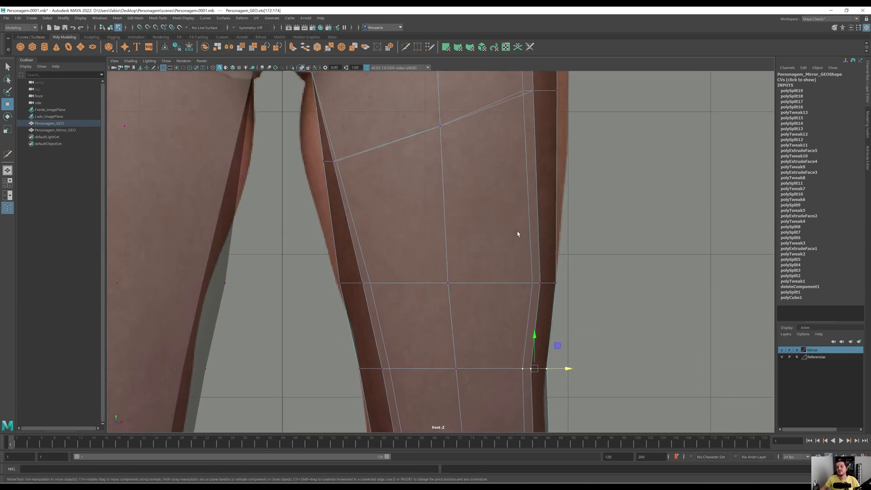
middle_click_drag(347, 197, 377, 269, "alt")
left_click_drag(344, 222, 368, 231)
left_click_drag(336, 200, 341, 181)
left_click_drag(634, 198, 530, 136)
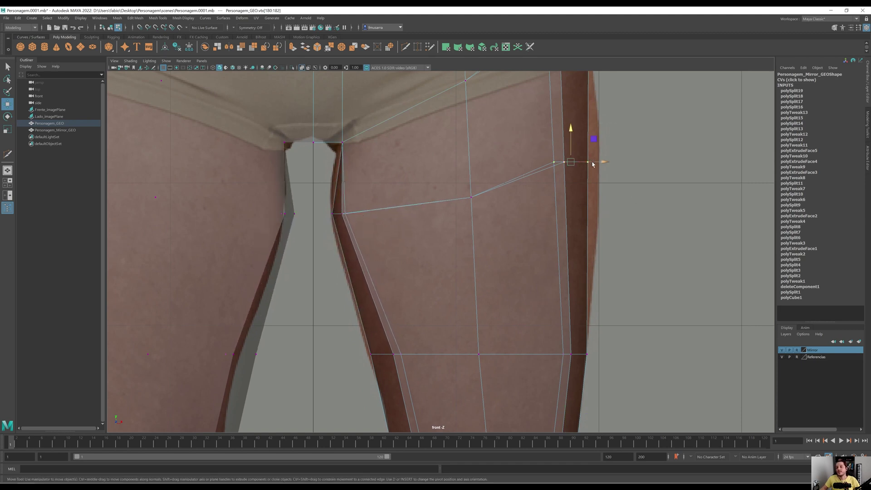
left_click_drag(592, 164, 612, 162)
scroll(571, 272, "down", 5)
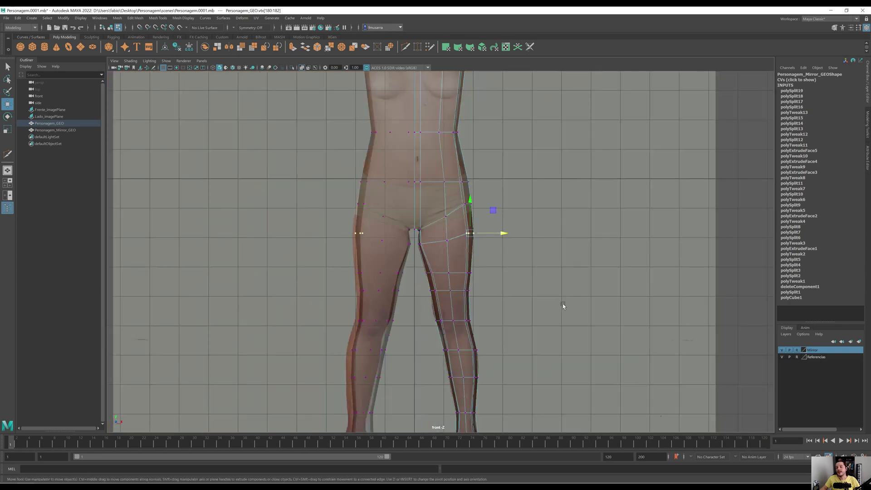
Step: In the side view, move both the rear and front vertices of the loop below the knee backward to follow the calf
middle_click_drag(562, 304, 531, 225, "alt")
key("space")
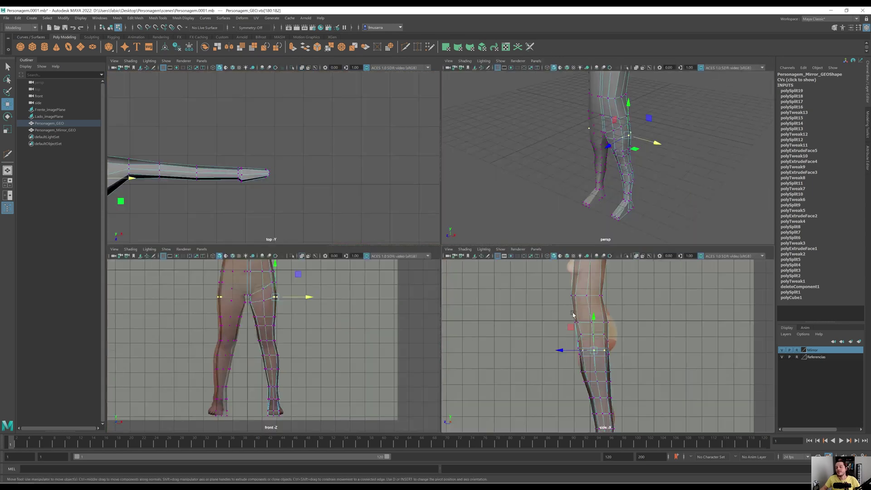
key("space")
middle_click_drag(534, 356, 519, 189, "alt")
scroll(453, 252, "up", 3)
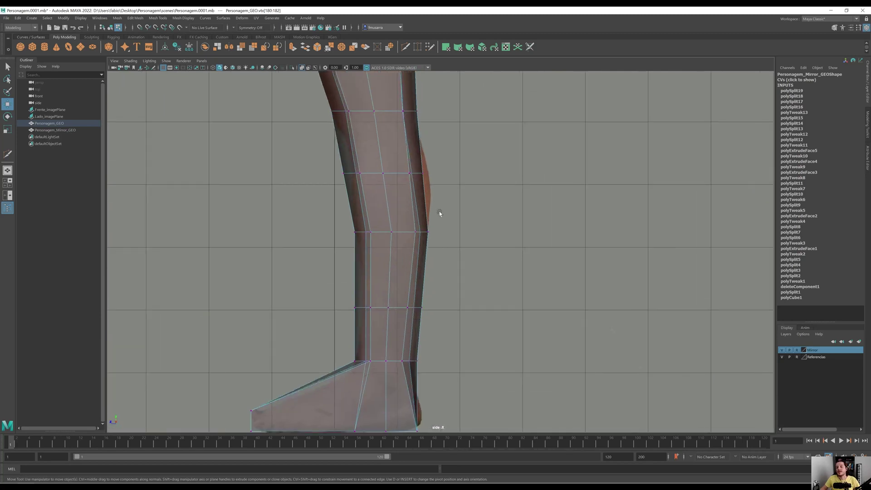
left_click_drag(432, 186, 446, 190)
left_click_drag(386, 176, 391, 173)
mouse_move(322, 161)
left_mouse_down()
mouse_move(362, 189)
mouse_move(331, 175)
left_mouse_up()
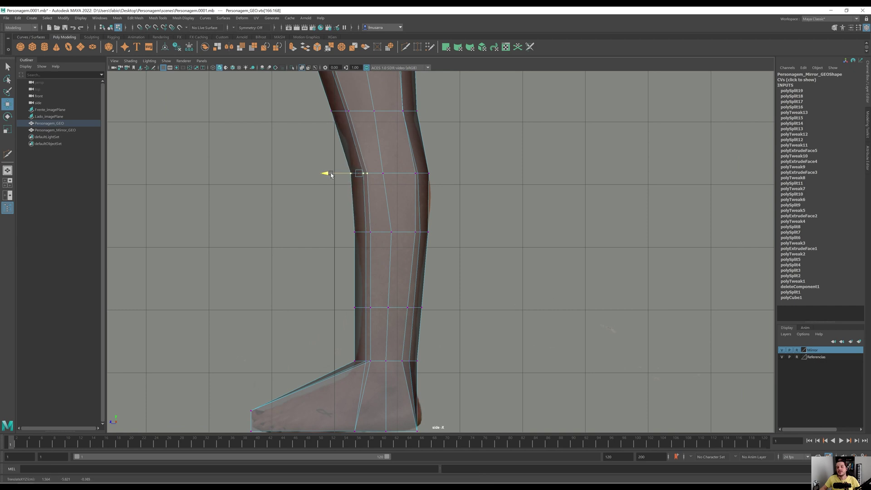
Step: Move the front vertices of the loop above the ankle backward and fit its rear vertices to the side reference
scroll(343, 259, "down", 3)
scroll(331, 178, "up", 5)
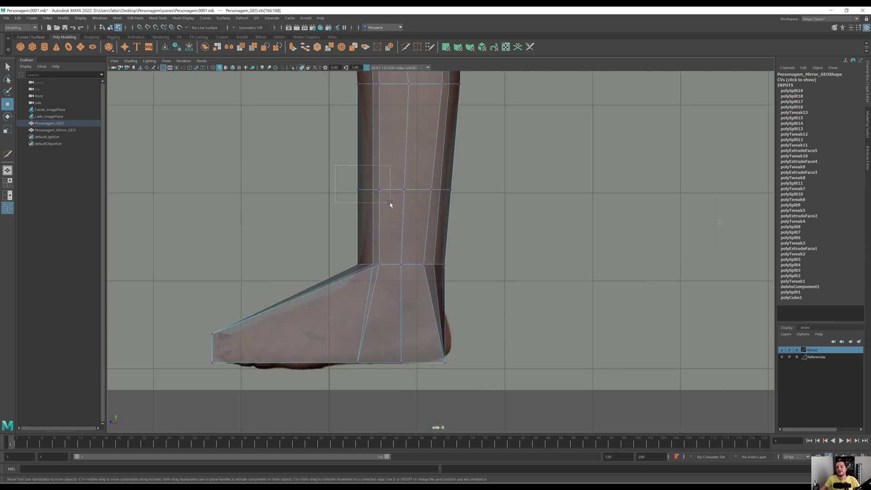
left_click_drag(390, 205, 390, 204)
left_click_drag(335, 191, 345, 191)
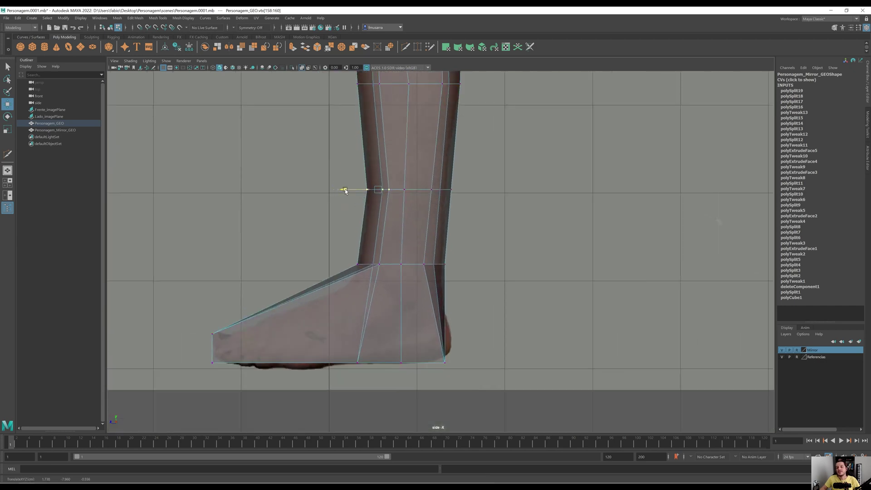
left_click_drag(497, 211, 412, 190)
Step: In the side view, fit the rear vertices of the knee loop and the loop just above it to the back of the leg
middle_click_drag(426, 155, 436, 331, "alt")
middle_click_drag(428, 211, 466, 336, "alt")
left_click_drag(495, 246, 441, 217)
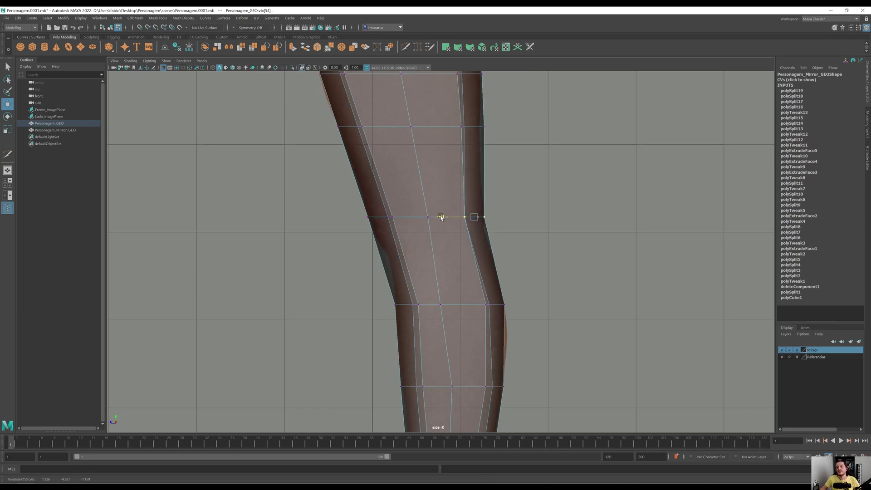
middle_click_drag(442, 190, 446, 295, "alt")
left_click_drag(534, 261, 444, 201)
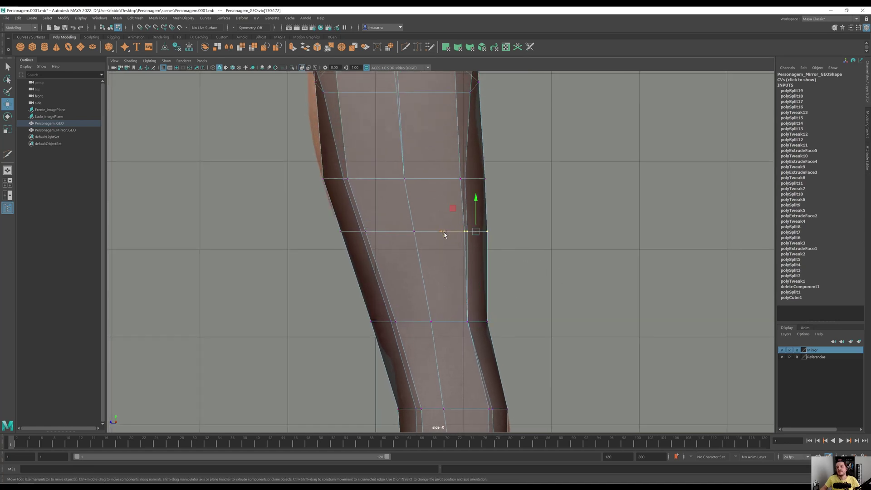
left_click_drag(444, 234, 440, 233)
Step: Fit the rear vertices of the uppermost thigh loop to the side reference and move its front vertices forward to the thigh outline
middle_click_drag(450, 171, 451, 241, "alt")
left_click_drag(510, 224, 448, 192)
left_click_drag(473, 153, 431, 180, "shift")
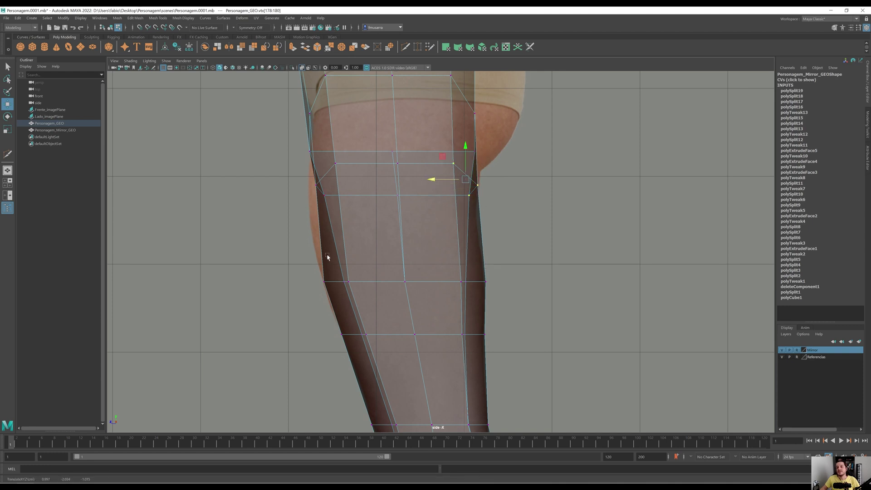
left_click_drag(356, 219, 289, 171)
left_click_drag(285, 90, 319, 131, "shift")
left_click_drag(285, 156, 281, 154)
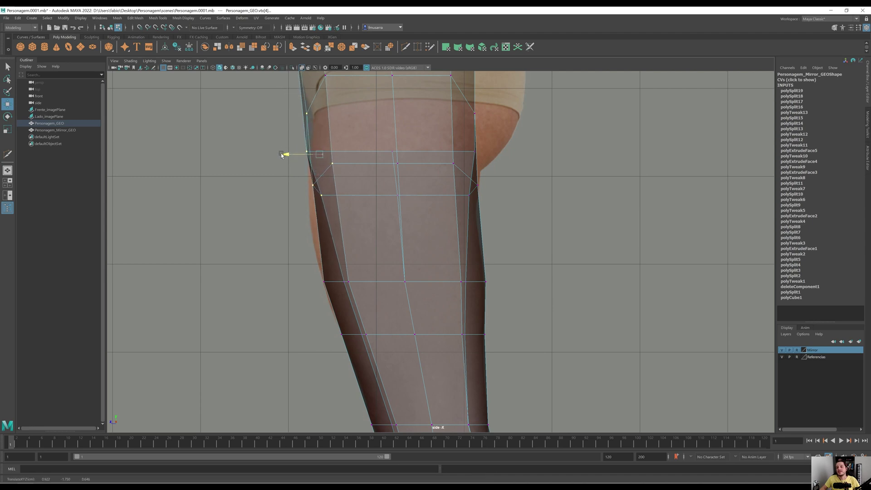
Step: Examine the adjusted legs, hips and torso from several angles in the perspective view
scroll(314, 229, "down", 5)
key("space")
key("space")
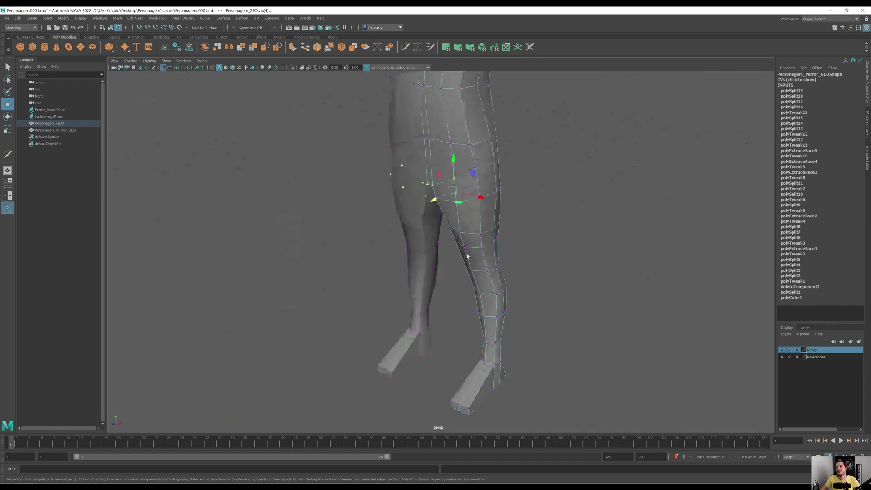
left_click_drag(458, 265, 482, 274, "alt")
middle_click_drag(481, 274, 519, 136, "alt")
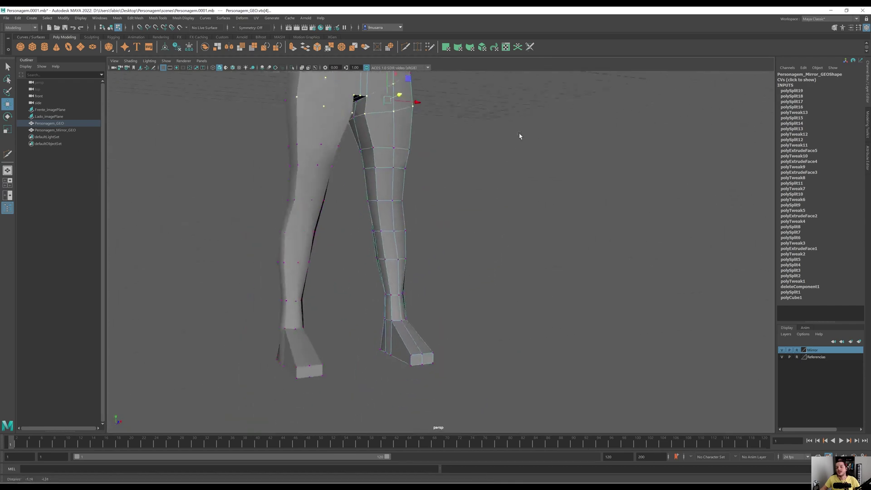
left_click_drag(520, 200, 474, 206, "alt")
right_click_drag(474, 205, 467, 290, "alt")
middle_click_drag(468, 290, 463, 313, "alt")
middle_click_drag(453, 201, 473, 271, "alt")
left_click_drag(447, 278, 472, 251, "alt")
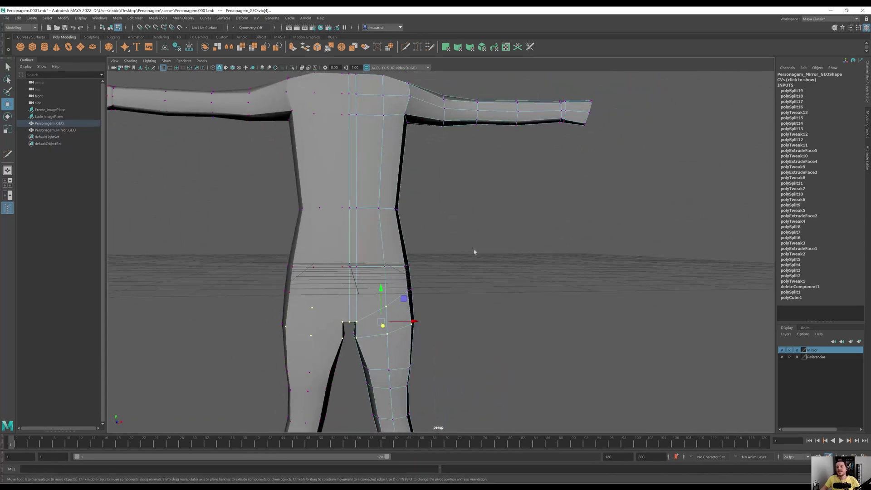
Step: In the front view, insert horizontal edge loops across the torso at the bust, the navel and the hips with Multi-Cut
key("space")
key("space")
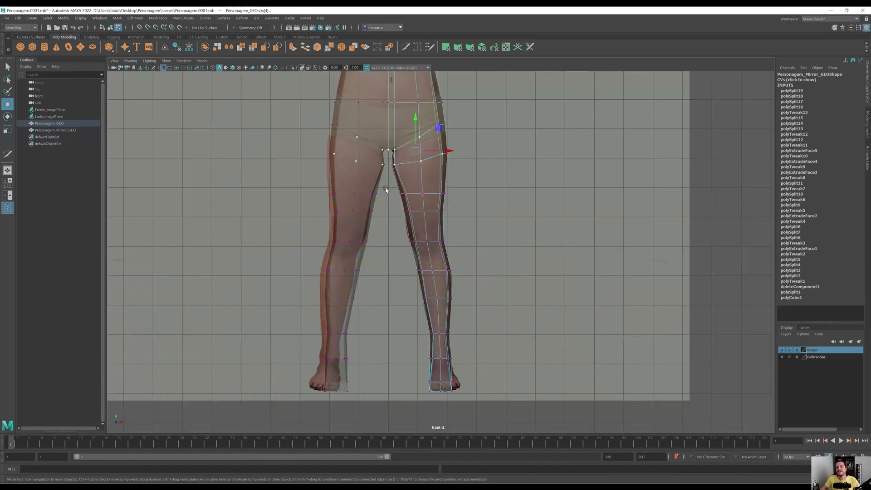
middle_click_drag(395, 253, 386, 408, "alt")
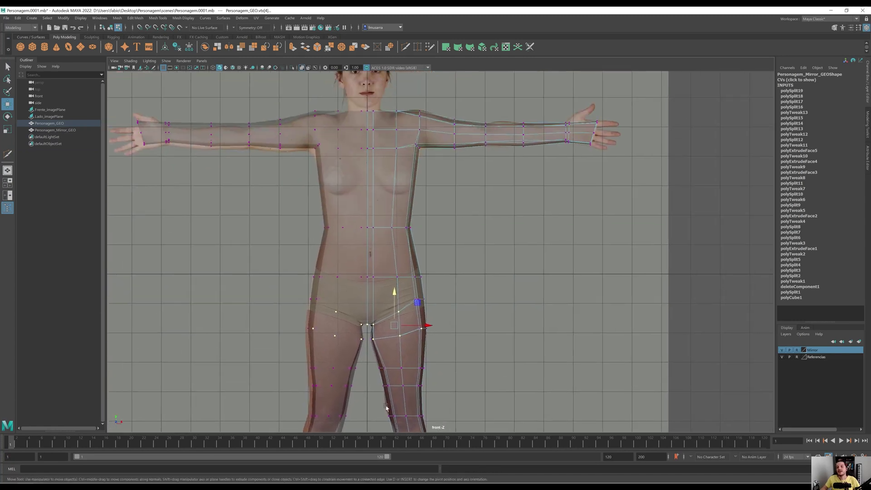
left_click(404, 47)
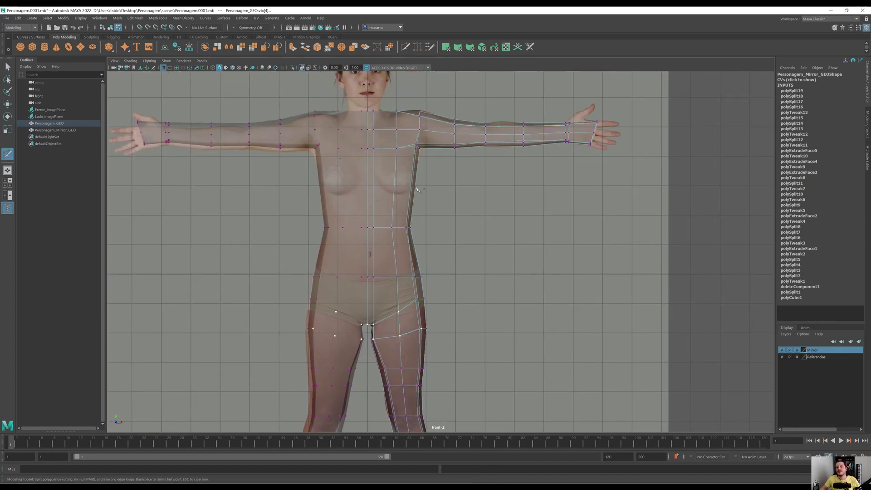
left_click(405, 176, "ctrl")
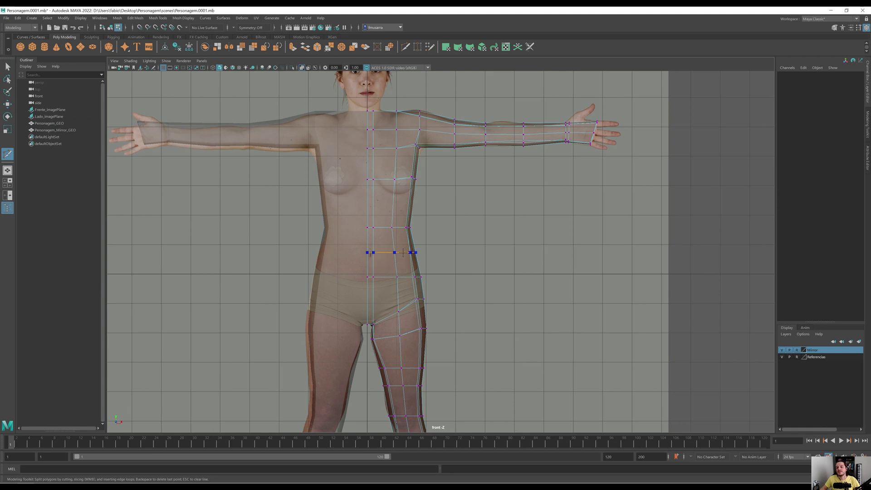
left_click(403, 253, "ctrl")
key("q")
Step: Fit the outer vertices of the bust loop and the navel loop to the torso outline in the front reference
scroll(410, 230, "up", 6)
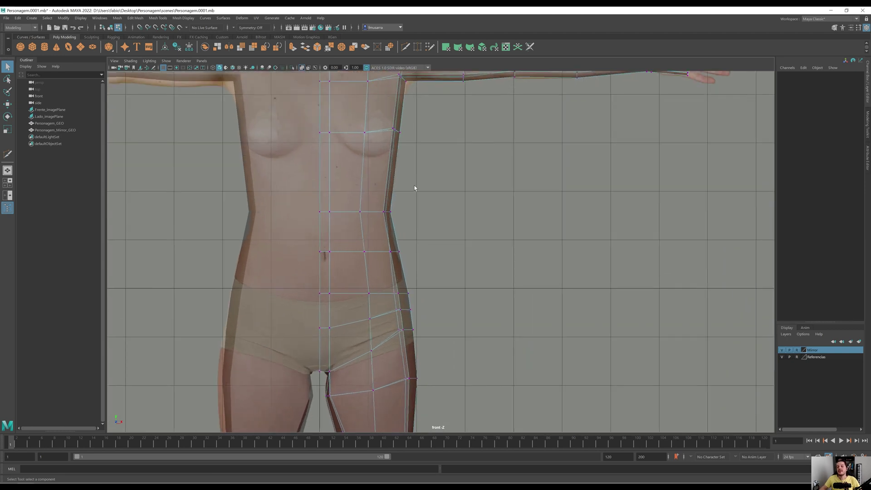
left_click_drag(475, 264, 468, 236)
key("w")
middle_click_drag(460, 354, 464, 273, "alt")
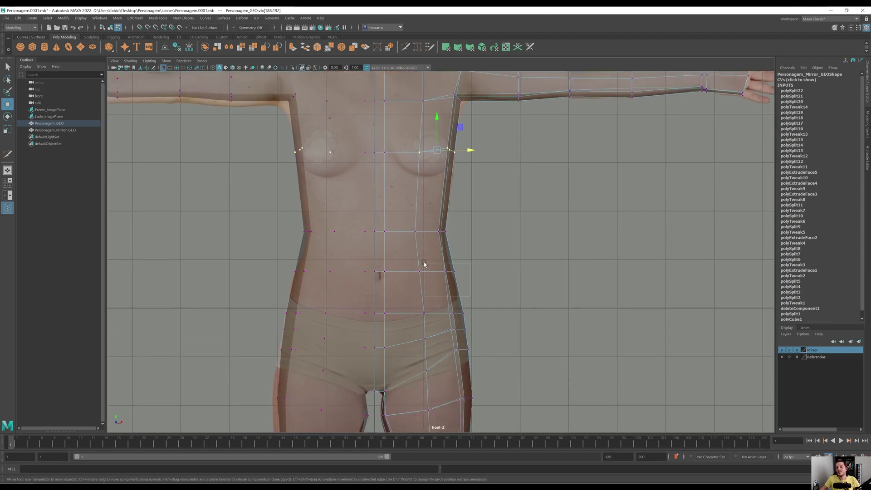
mouse_move(424, 264)
left_mouse_down()
mouse_move(434, 260)
mouse_move(407, 259)
left_mouse_up()
left_click_drag(475, 275, 467, 270)
middle_click_drag(479, 335, 472, 268, "alt")
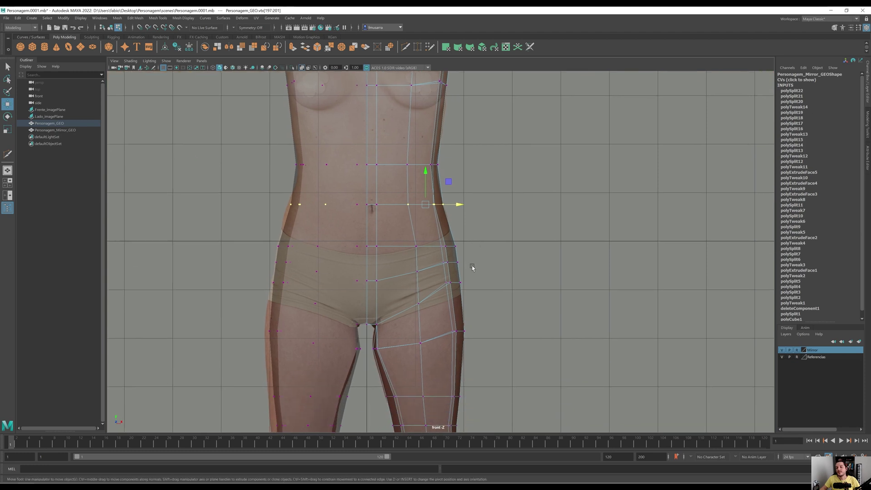
Step: Align the outer vertices of the three loops across the hips with the hip outline in the front reference
scroll(472, 268, "up", 2)
left_click_drag(437, 242, 436, 243)
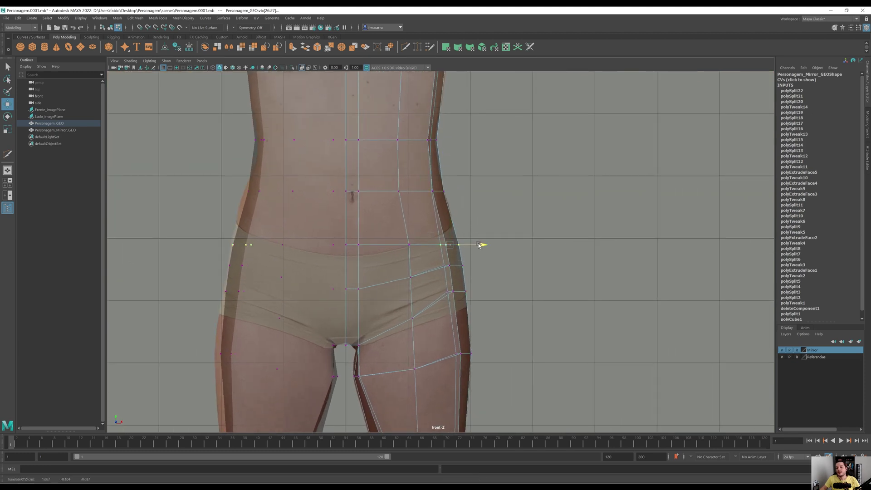
mouse_move(475, 268)
left_mouse_down()
mouse_move(437, 260)
mouse_move(475, 266)
left_mouse_up()
left_click_drag(477, 309, 435, 281)
left_click_drag(483, 295, 481, 294)
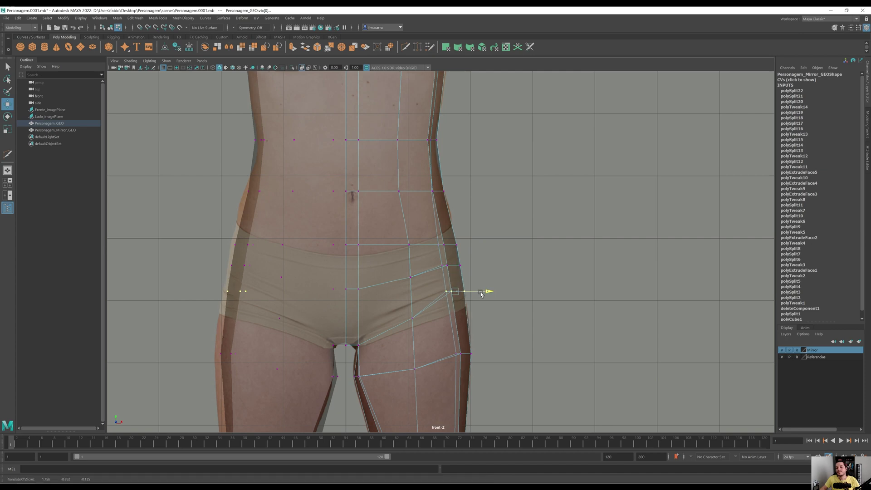
Step: In the side view, move the rear vertices of the bust, waist and navel loops backward to the back outline
key("space")
key("space")
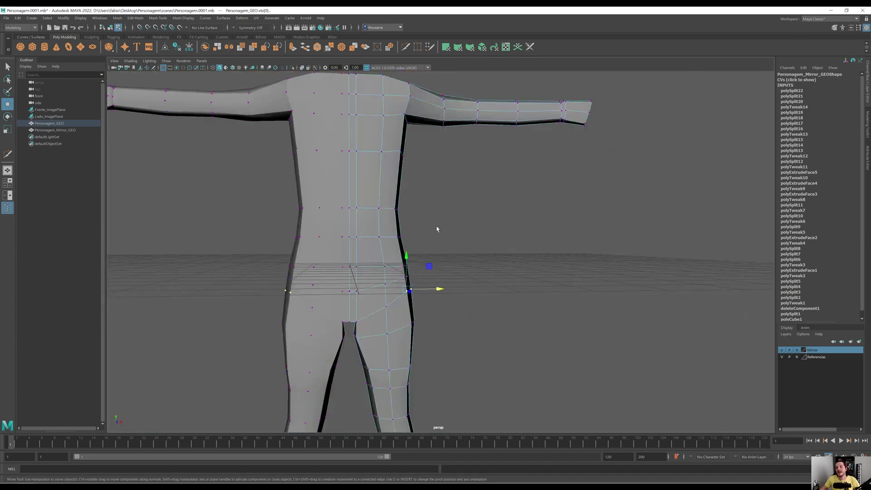
key("space")
key("space")
scroll(458, 293, "up", 6)
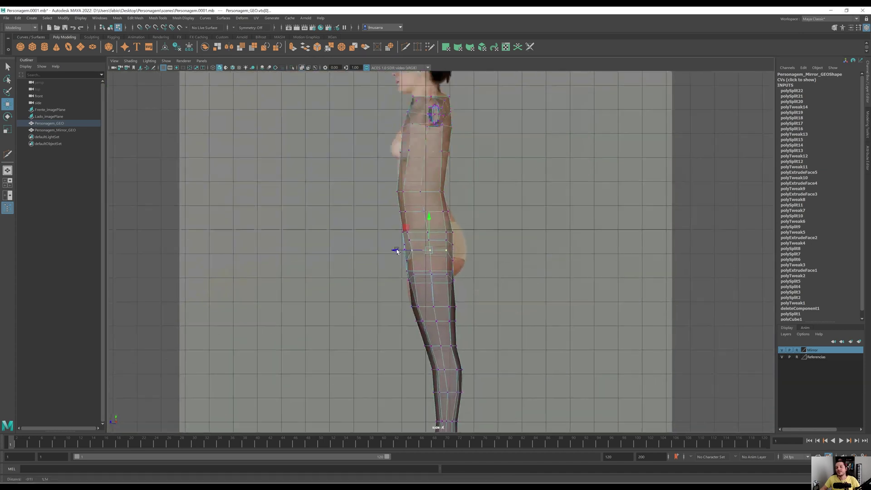
scroll(471, 268, "up", 2)
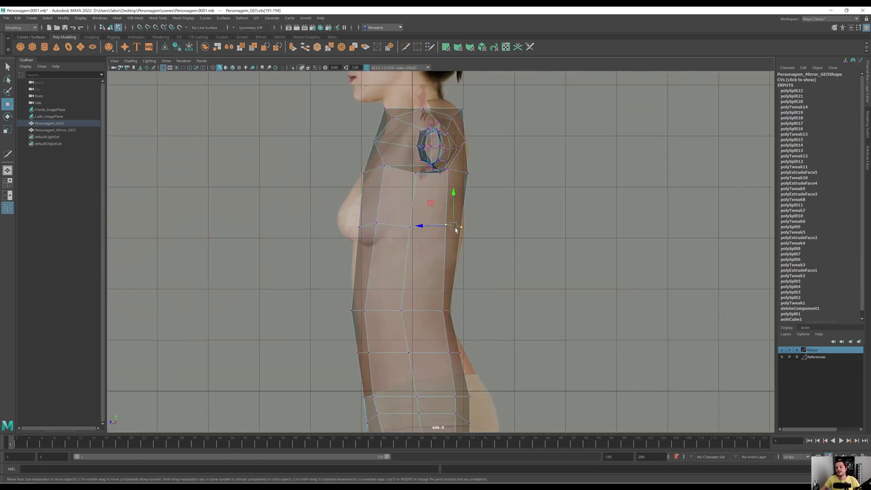
left_click_drag(432, 231, 434, 228)
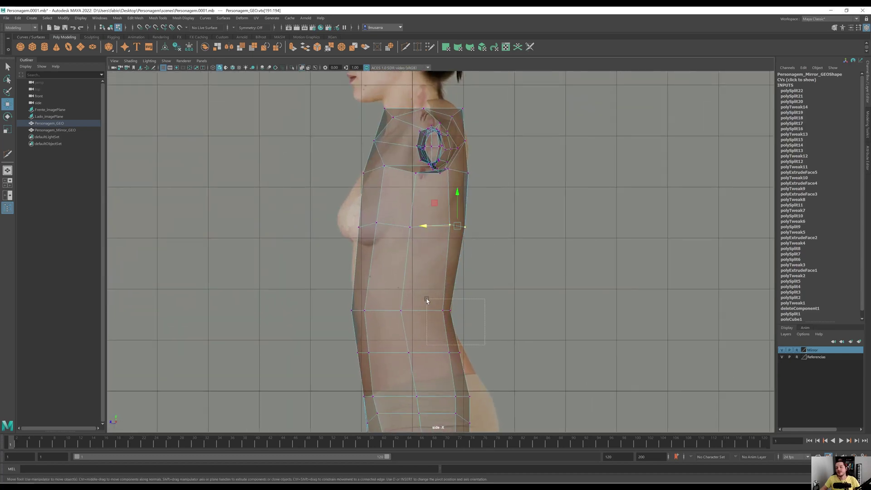
mouse_move(426, 300)
left_mouse_down()
mouse_move(463, 323)
mouse_move(422, 312)
left_mouse_up()
left_click_drag(470, 366, 428, 355)
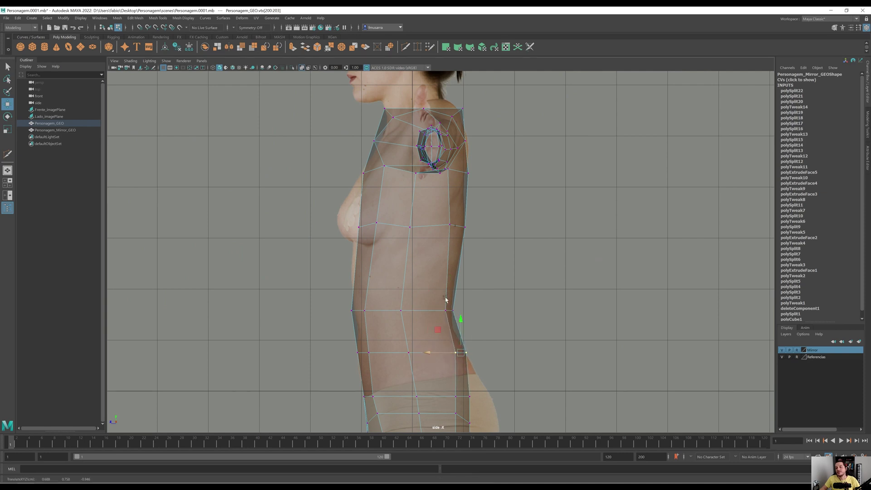
Step: Fit the rearmost upper-back vertices at armpit height to the back outline in the side reference
scroll(437, 272, "down", 2)
scroll(476, 295, "up", 2)
left_click_drag(444, 238, 431, 258)
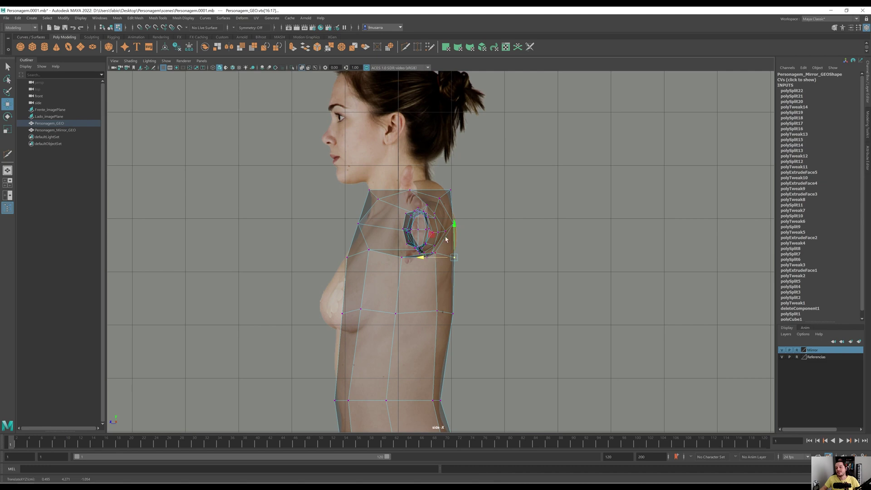
Step: Examine the torso, shoulders and arms from the side and from above in the perspective view
key("space")
key("space")
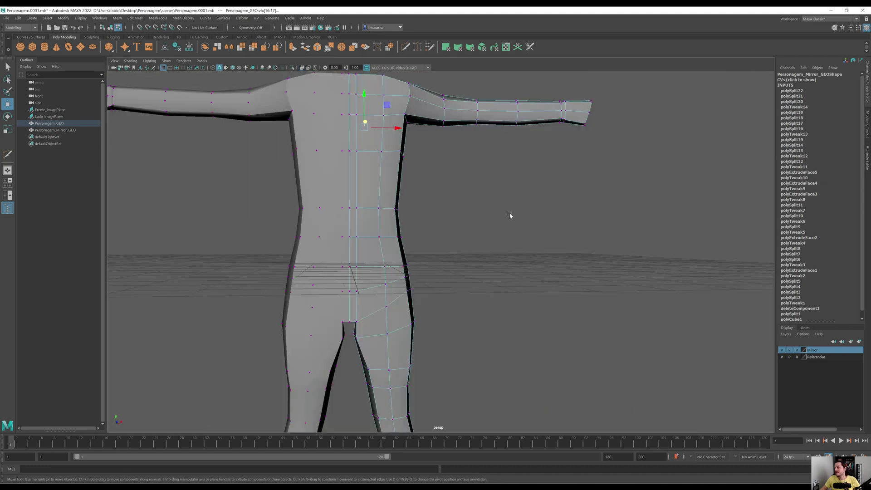
left_click_drag(509, 209, 459, 213, "alt")
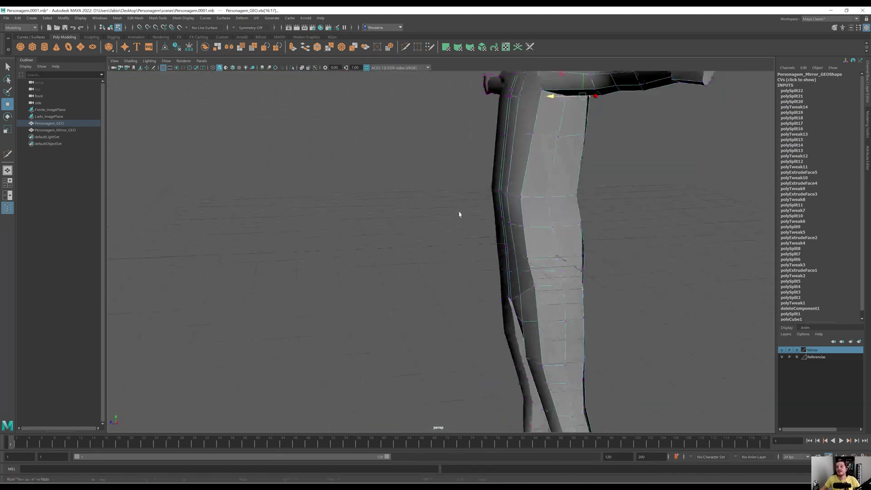
middle_click_drag(459, 213, 469, 336, "alt")
right_click_drag(468, 336, 496, 307, "alt")
left_click_drag(497, 307, 458, 209, "alt")
scroll(481, 318, "down", 3)
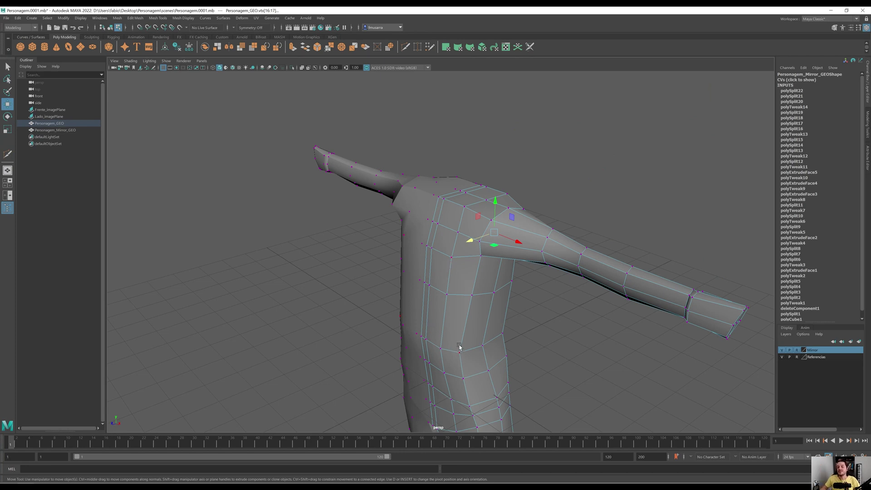
left_click_drag(472, 317, 472, 304, "alt")
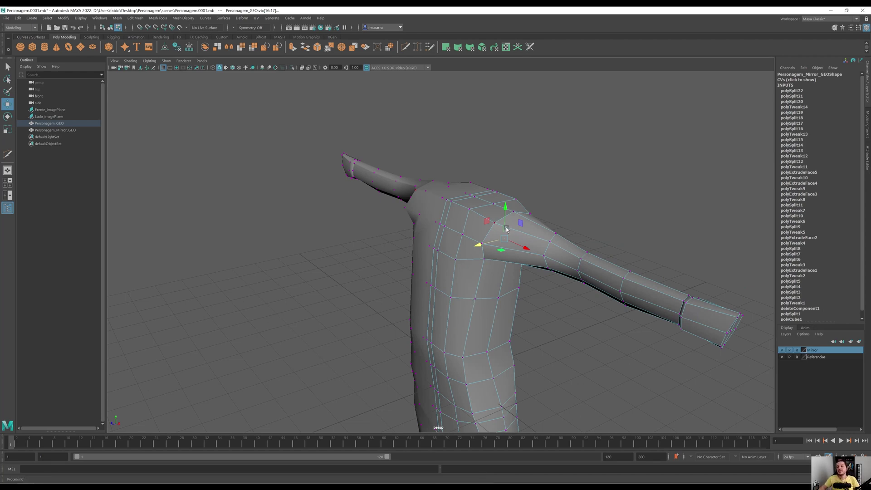
right_click(460, 207)
left_click(460, 188)
left_click(451, 206)
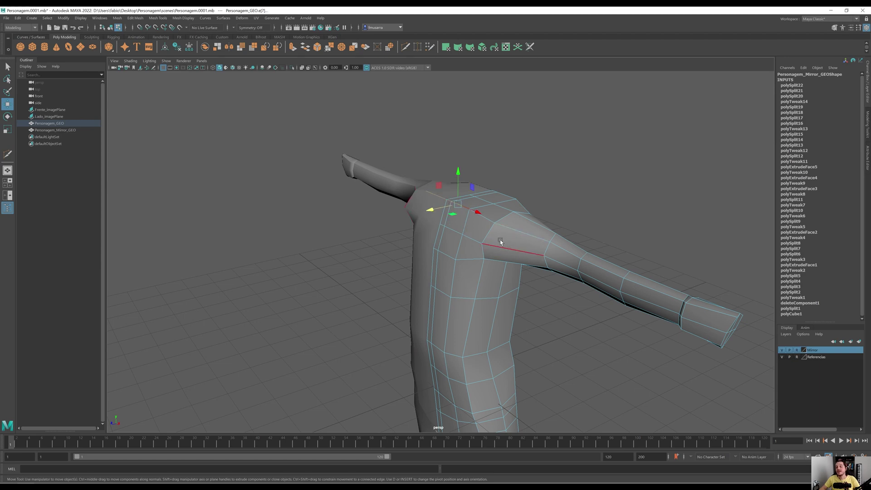
Step: In the side view, lower the front center vertices of the neckline to the base of the throat
key("space")
key("space")
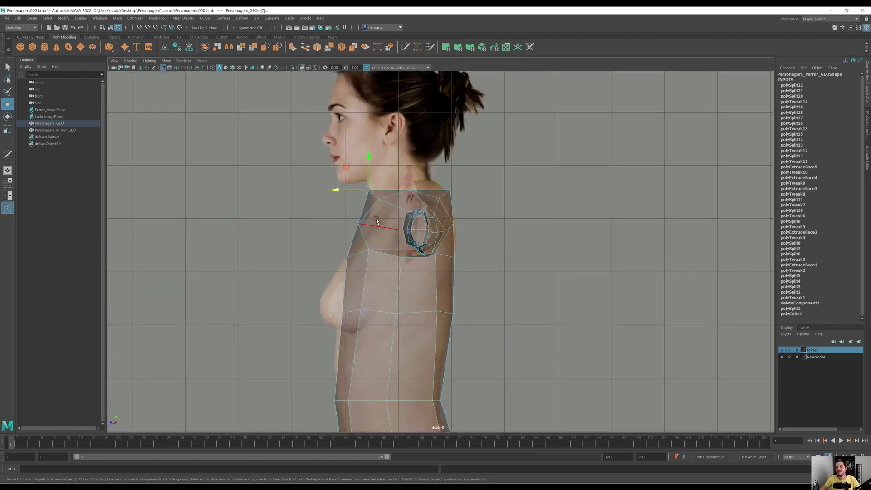
right_click_drag(355, 216, 364, 190)
left_click(369, 190)
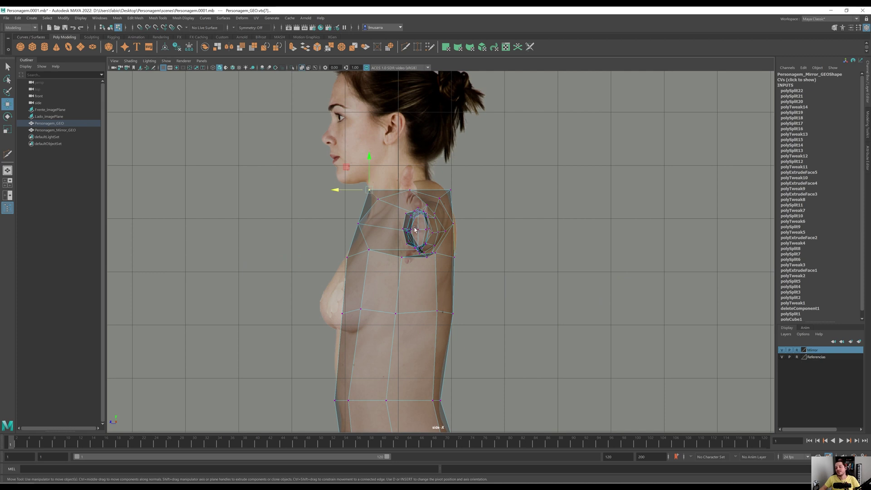
middle_click_drag(402, 221, 492, 262, "alt")
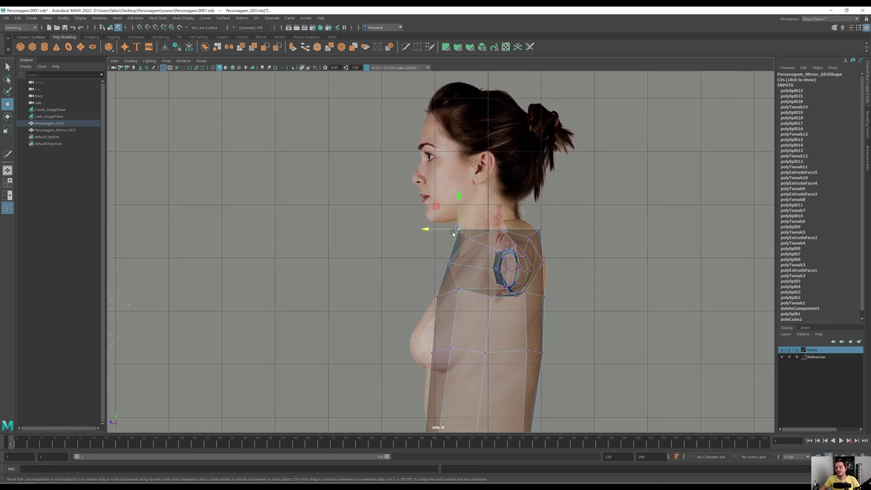
left_click_drag(457, 229, 451, 282)
Step: Fit the front chest vertices at armpit height to the side reference and move the neighboring front neckline vertex backward and down
left_click_drag(442, 313, 421, 280)
left_click_drag(432, 296, 435, 301)
left_click_drag(456, 229, 476, 238)
Step: Move the two chest vertices in front of the arm opening backward toward the armpit
scroll(485, 246, "up", 3)
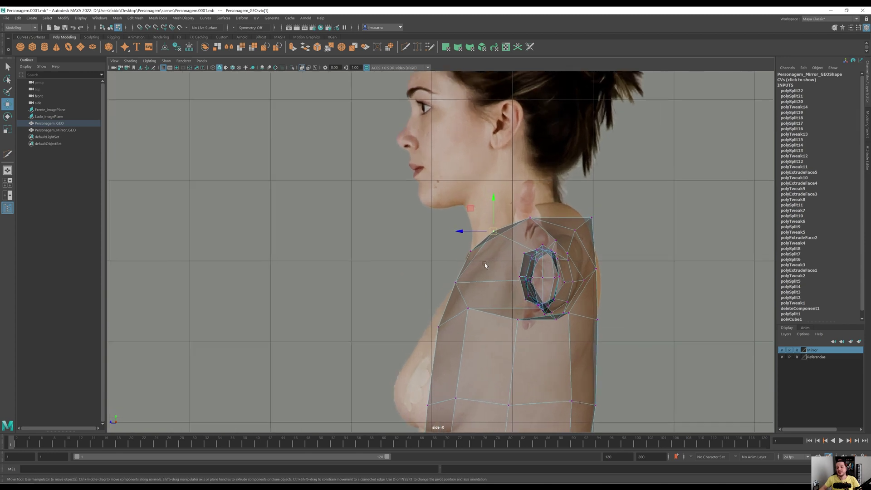
left_click(455, 283)
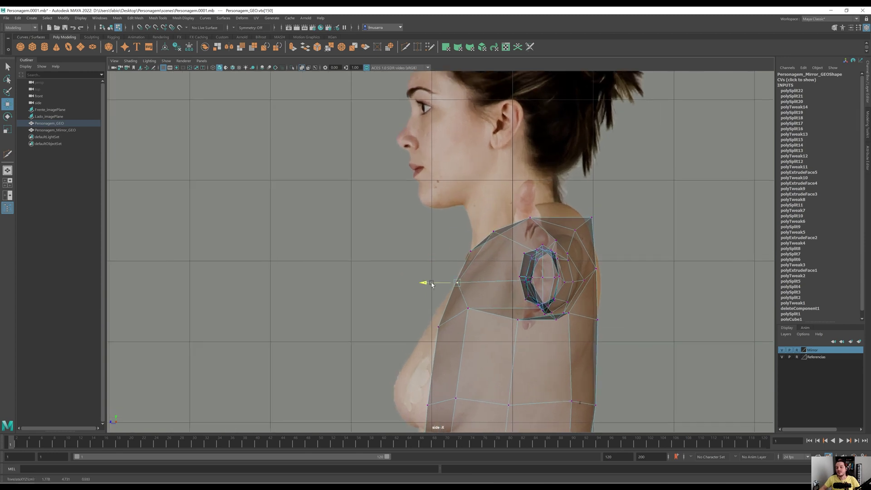
left_click_drag(428, 284, 459, 281)
left_click(466, 308)
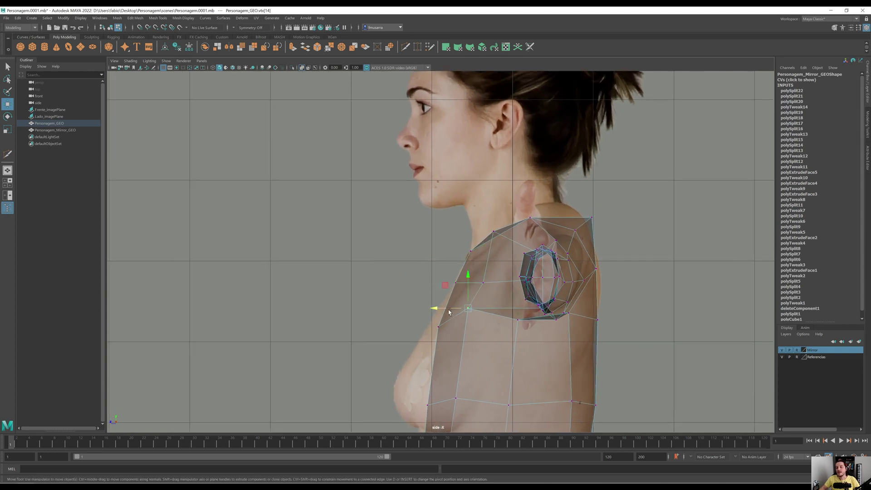
left_click_drag(437, 308, 460, 308)
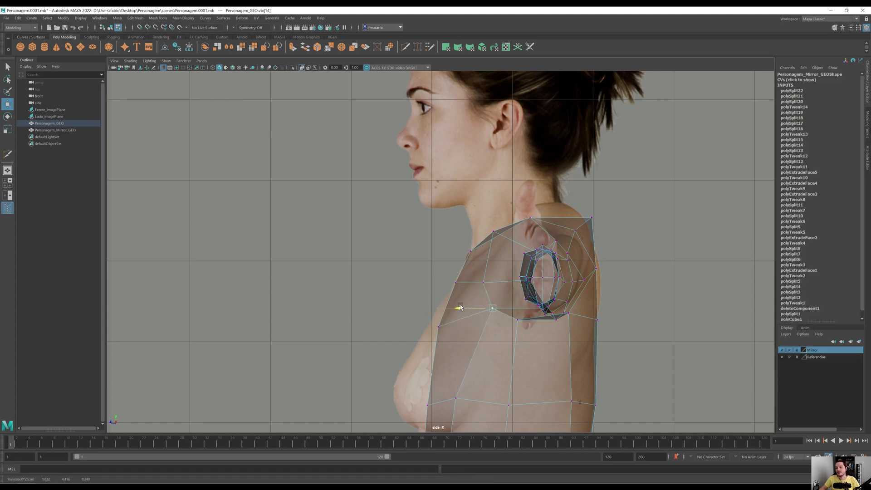
Step: Move the side-front neckline vertex farther backward, and pull the rear neckline corner and upper-back vertices forward to match the side reference
left_click(495, 232)
left_click_drag(475, 233, 485, 232)
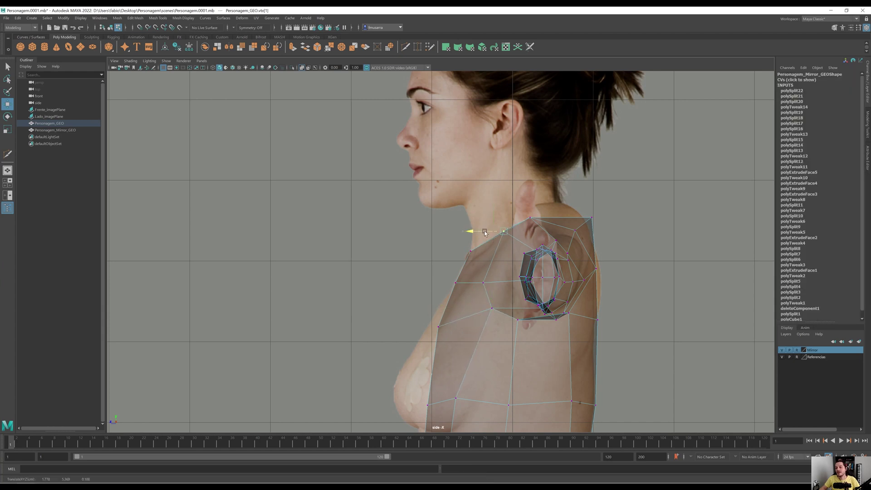
left_click(591, 218)
left_click_drag(579, 221, 570, 222)
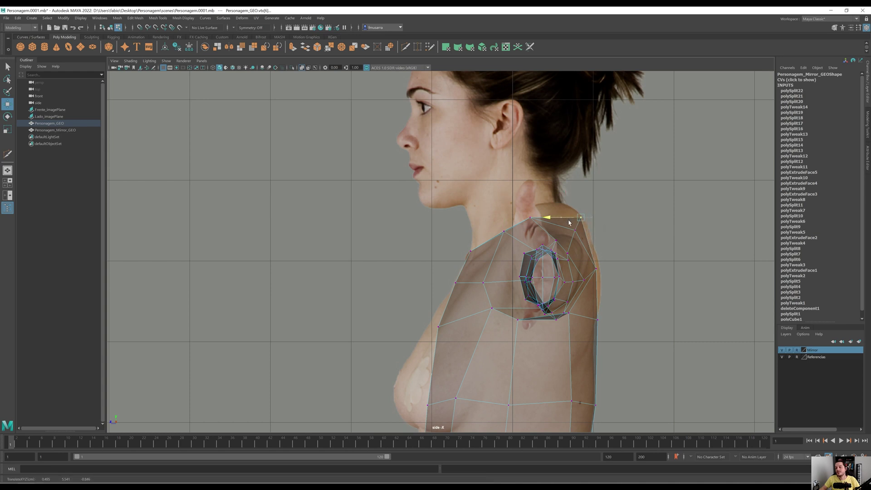
left_click_drag(608, 325, 572, 329)
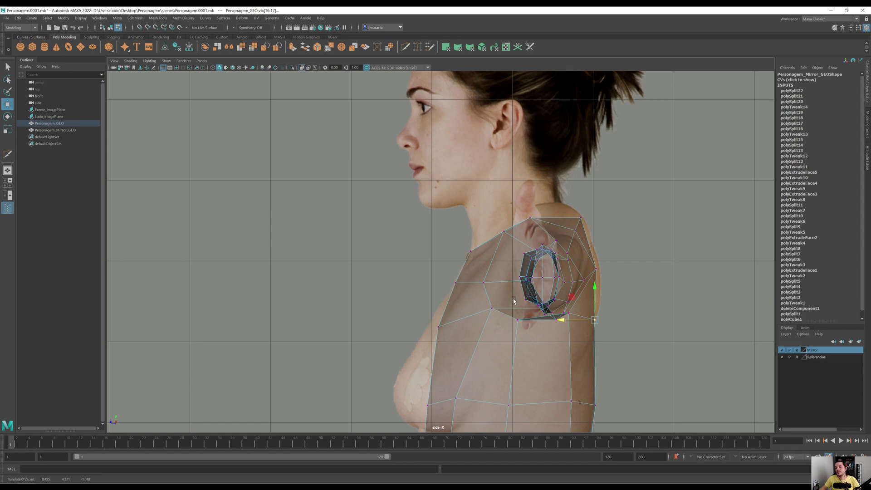
Step: Examine the reshaped neckline and shoulders, and the whole body, in the perspective view
key("space")
key("space")
left_click_drag(452, 267, 563, 320, "alt")
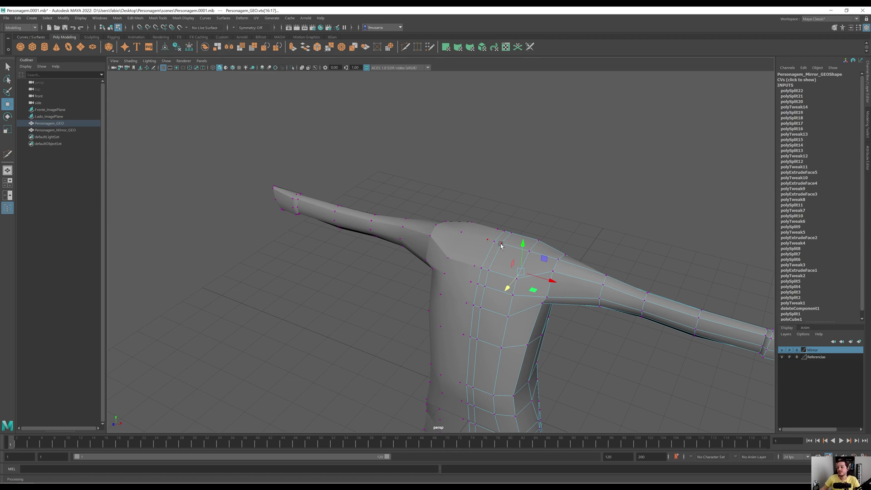
left_click_drag(499, 245, 518, 269, "alt")
right_click_drag(519, 269, 364, 286, "alt")
middle_click_drag(363, 286, 376, 220, "alt")
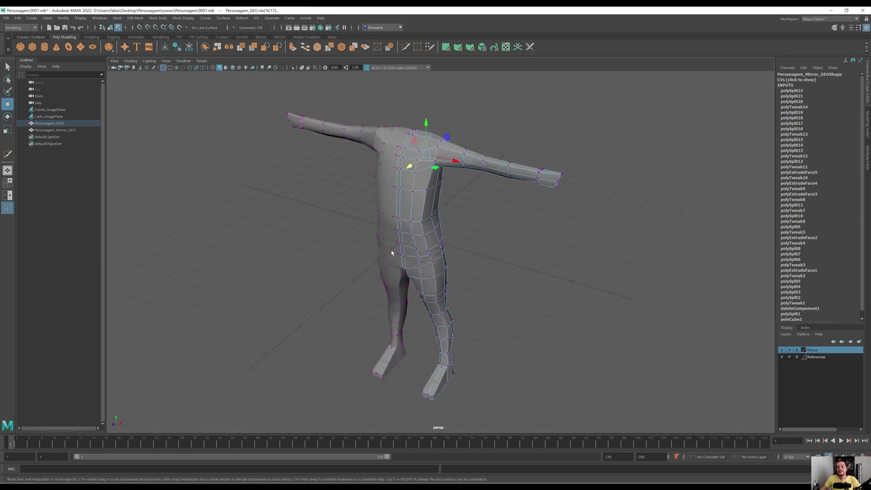